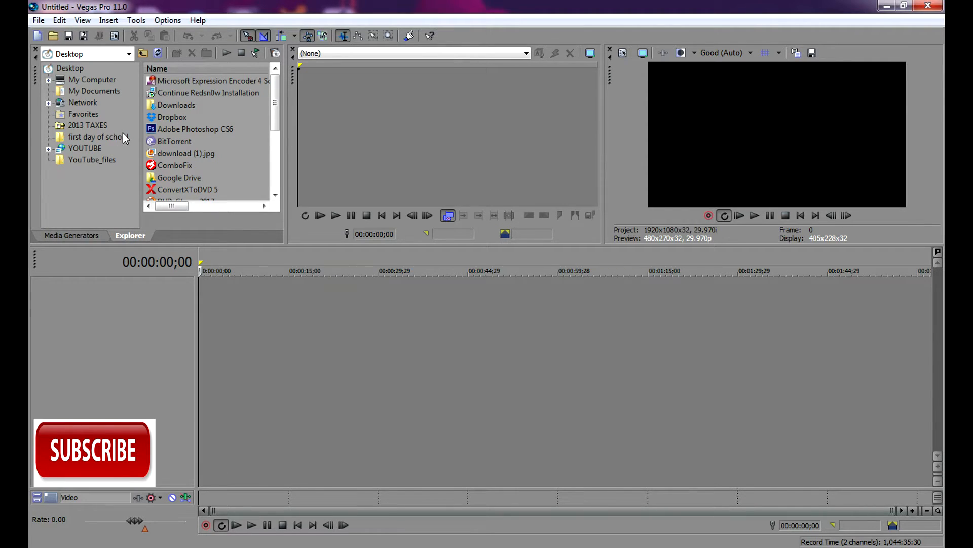
Step: Open the VIDEOS folder inside YOUTUBE, load vegas lights.mp4 into the Trimmer and add it to the timeline
double_click(92, 148)
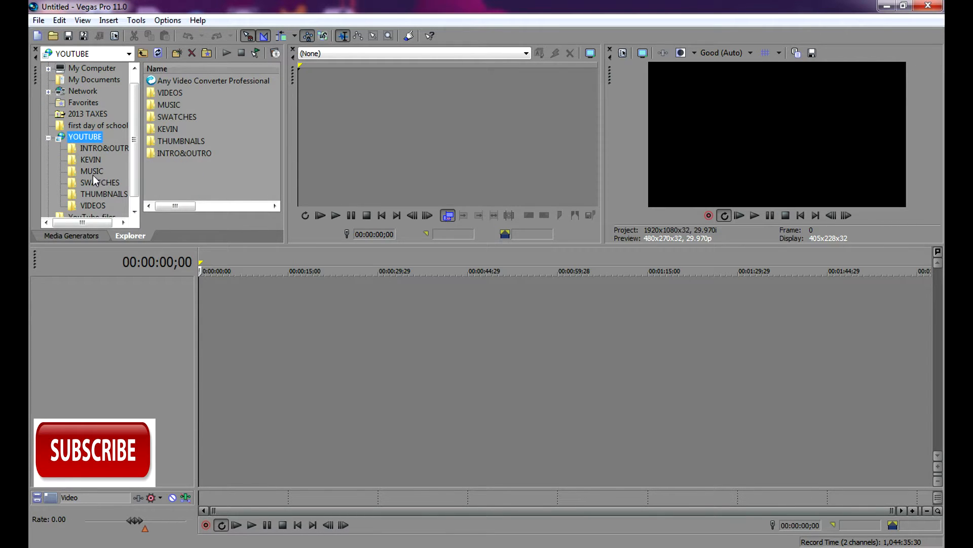
left_click(93, 204)
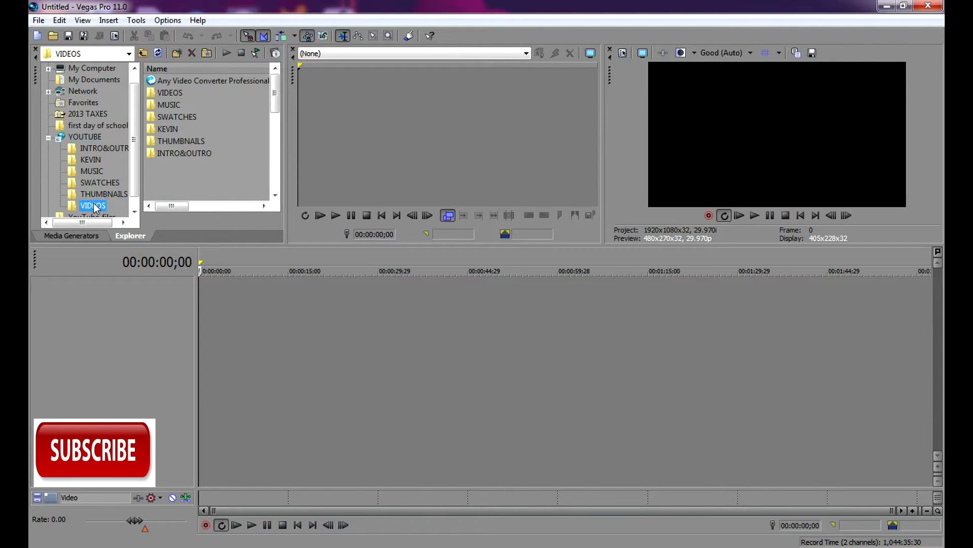
left_click(193, 117)
left_click_drag(194, 116, 364, 150)
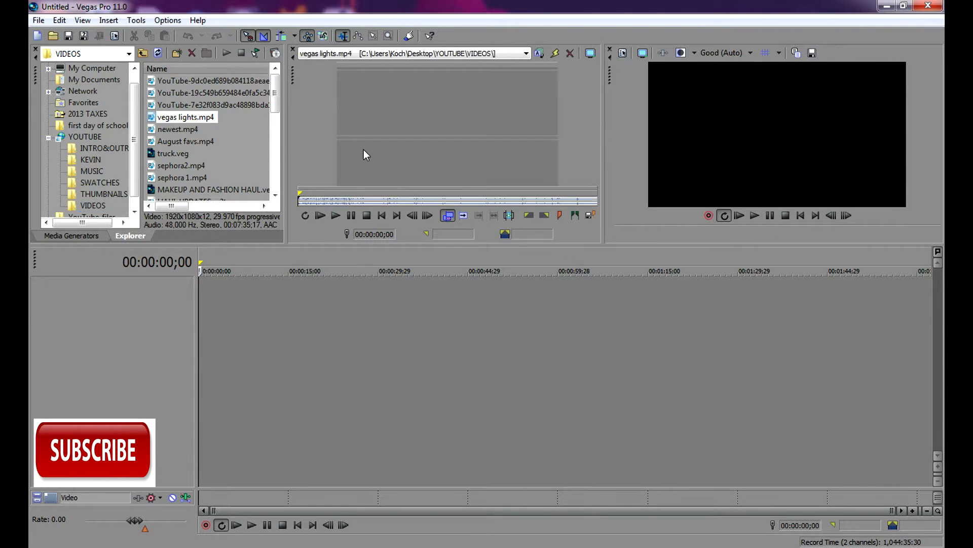
double_click(180, 118)
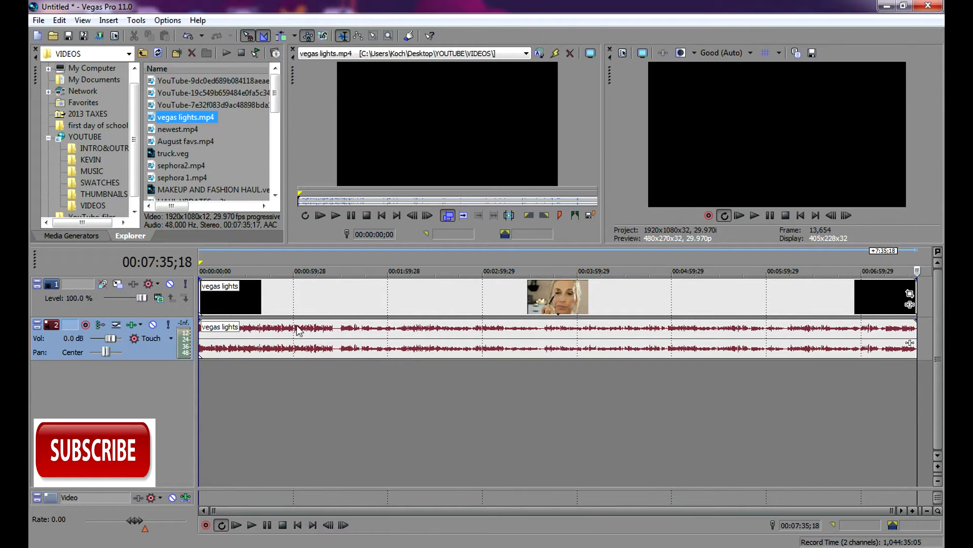
Step: Play the vegas lights clip from the start, pause at 00:00:11;09 and split it there
left_click(213, 306)
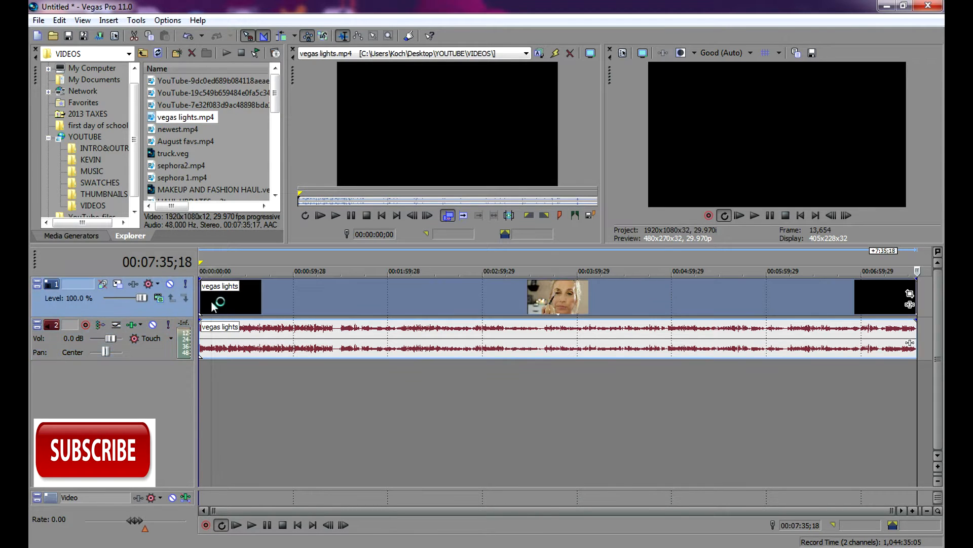
key("space")
left_click(753, 215)
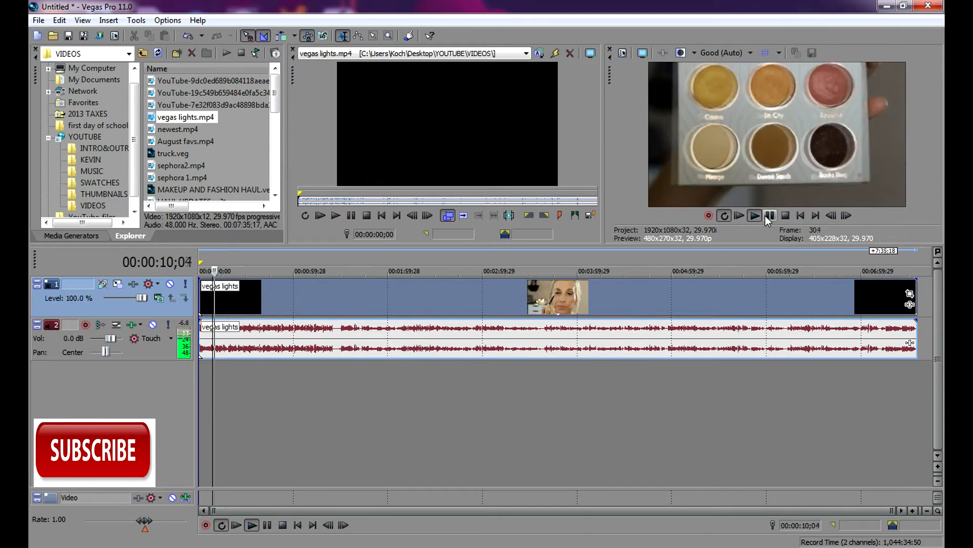
left_click(770, 216)
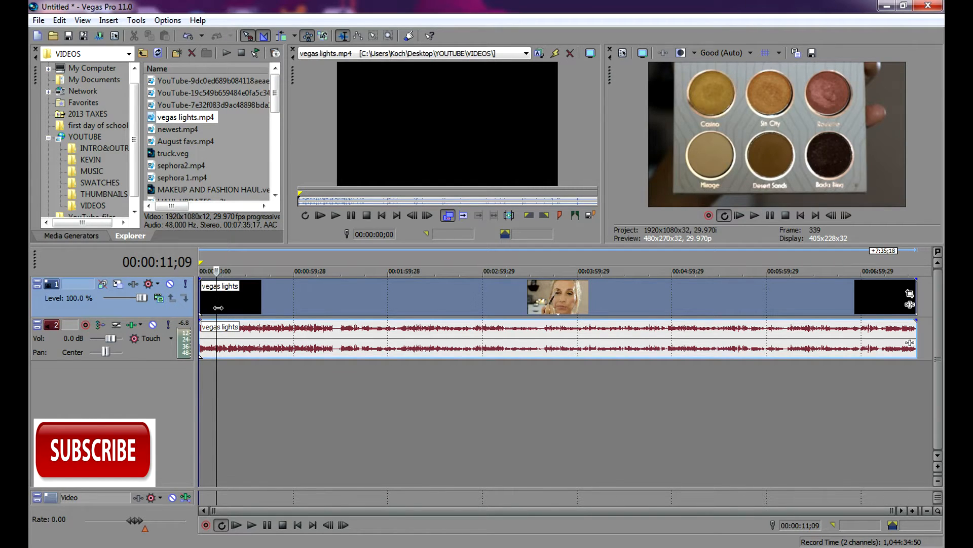
key("s")
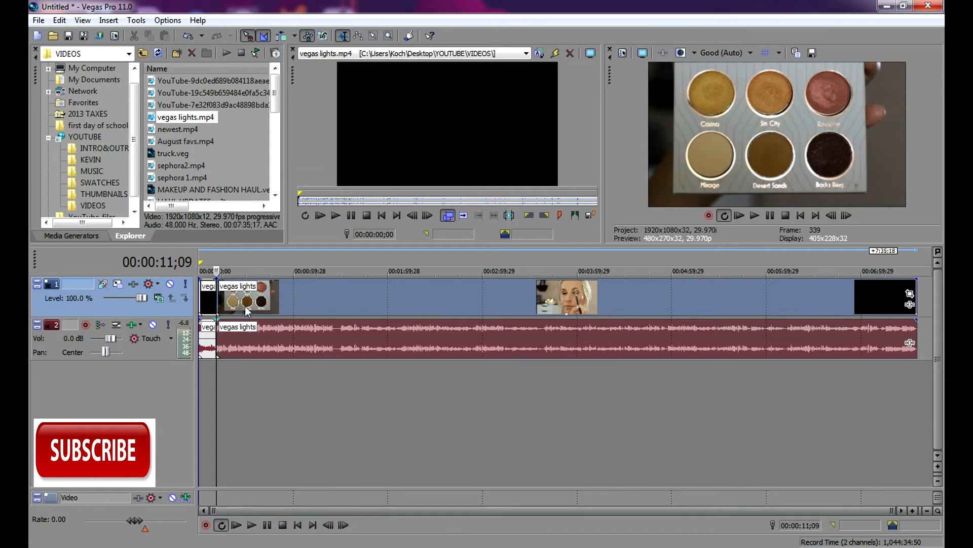
Step: Play the remaining vegas lights clip, pause at 00:00:15;02 and make a second split there
mouse_move(248, 309)
left_mouse_down()
mouse_move(381, 306)
mouse_move(248, 310)
left_mouse_up()
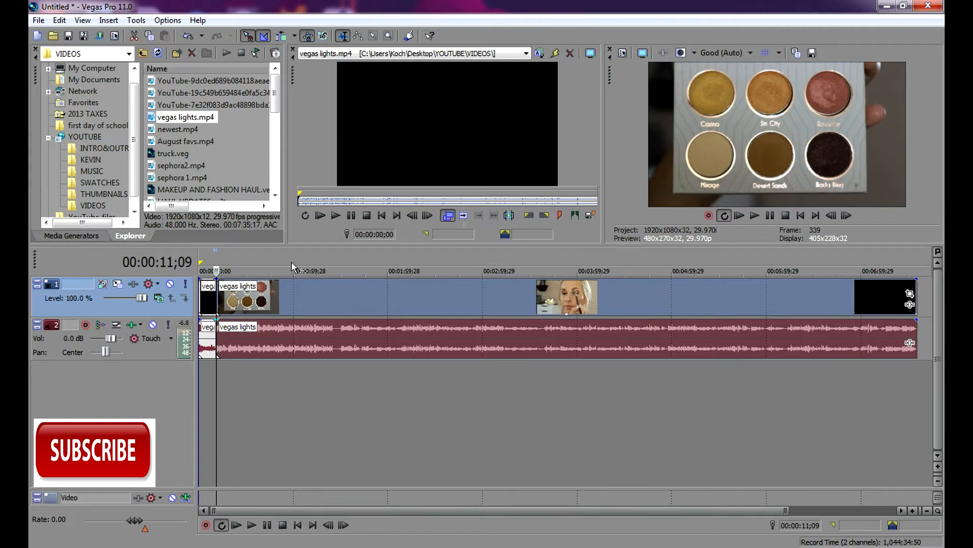
left_click(752, 216)
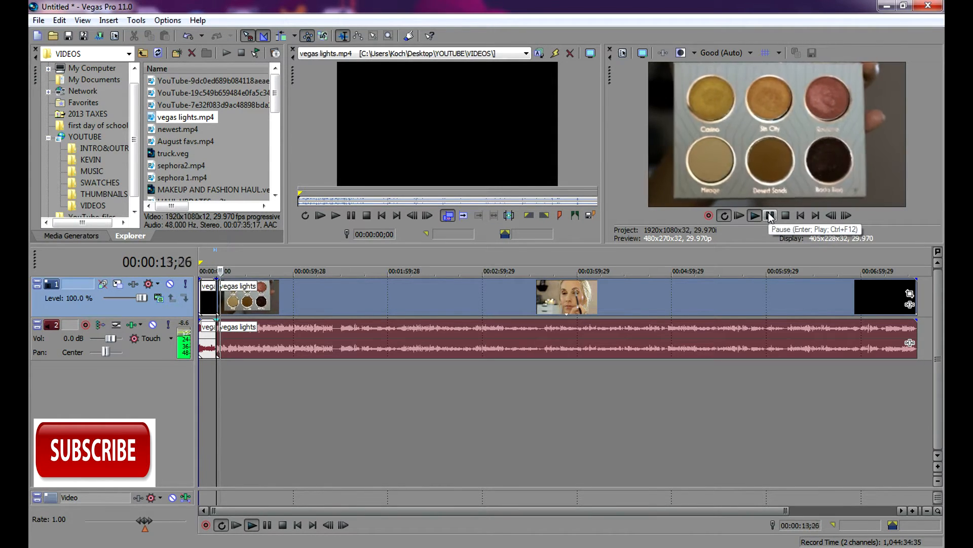
left_click(770, 216)
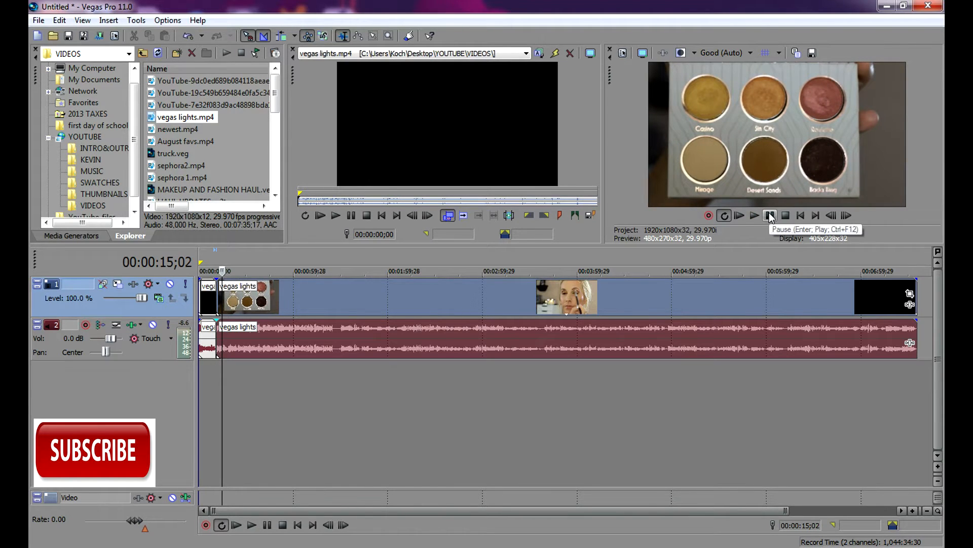
key("s")
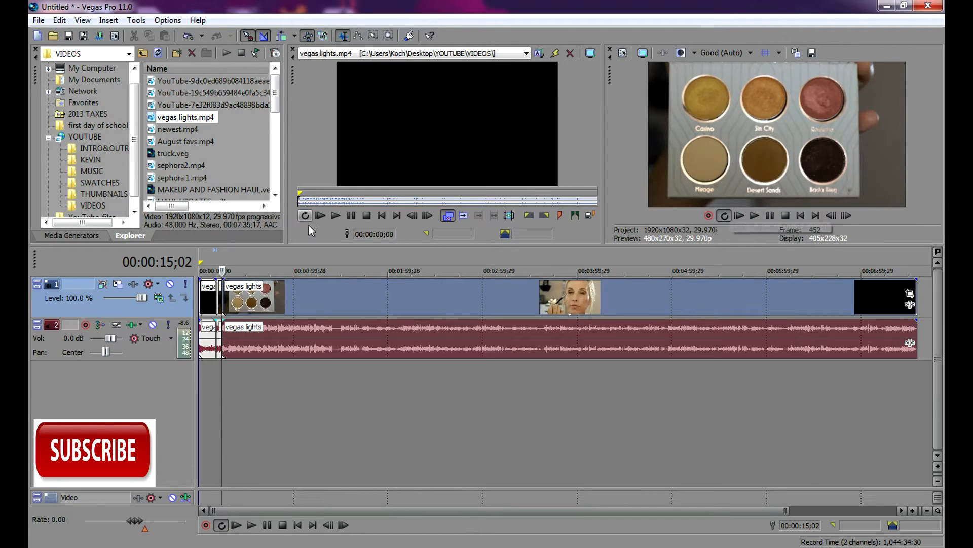
Step: Separate and delete the short piece between the two splits, and move the long remaining clip back against the first one
left_click_drag(279, 305, 356, 302)
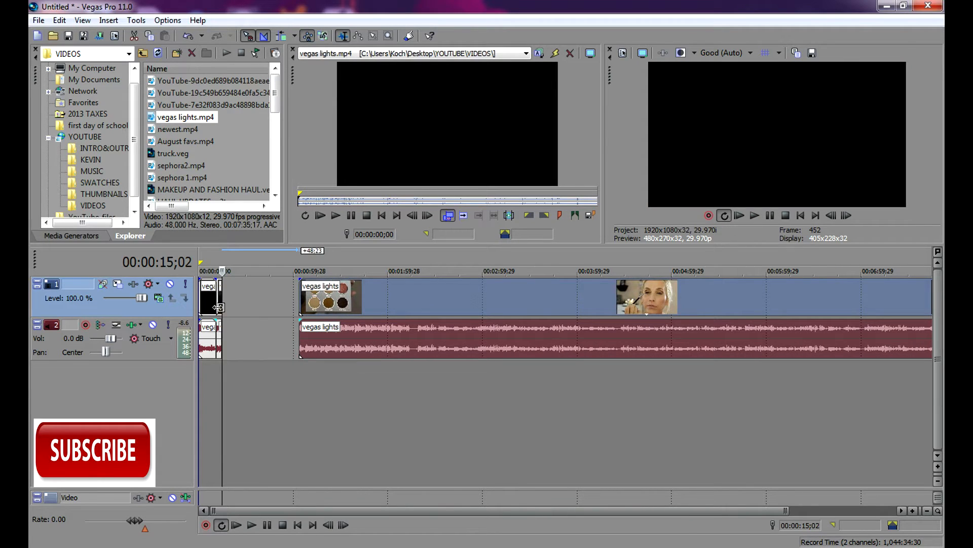
left_click_drag(220, 304, 247, 306)
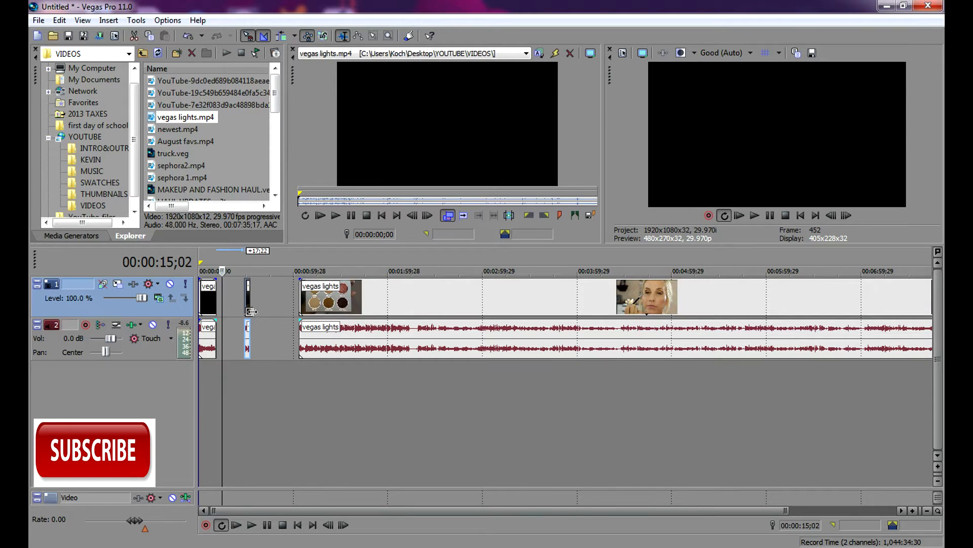
double_click(249, 307)
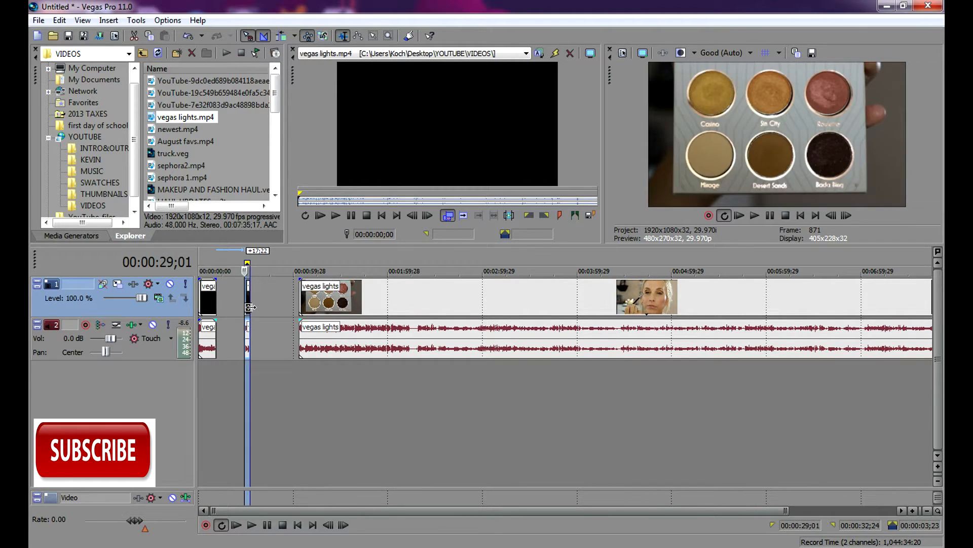
key("Delete")
left_click_drag(358, 305, 287, 308)
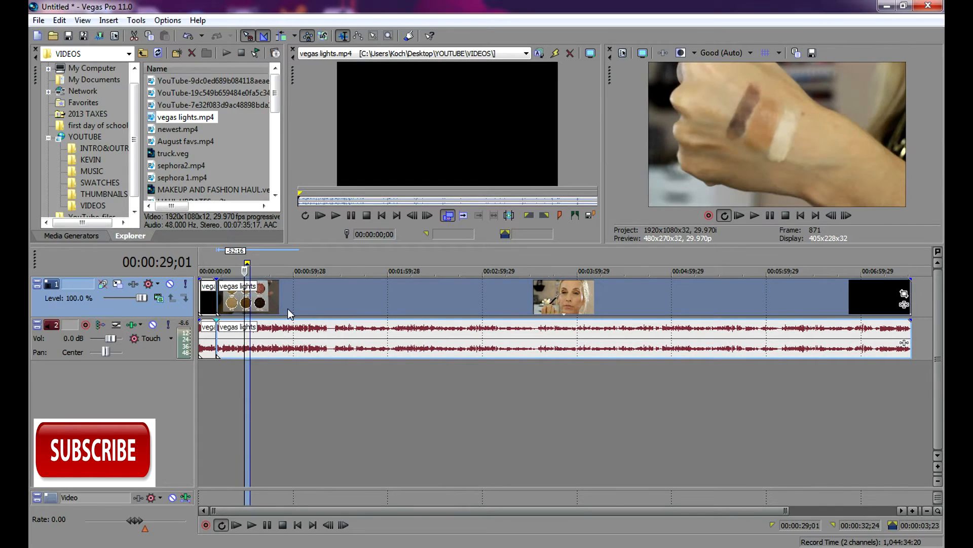
Step: Play back the timeline across the join between the two vegas lights clips to check the cut
left_click(217, 307)
key("space")
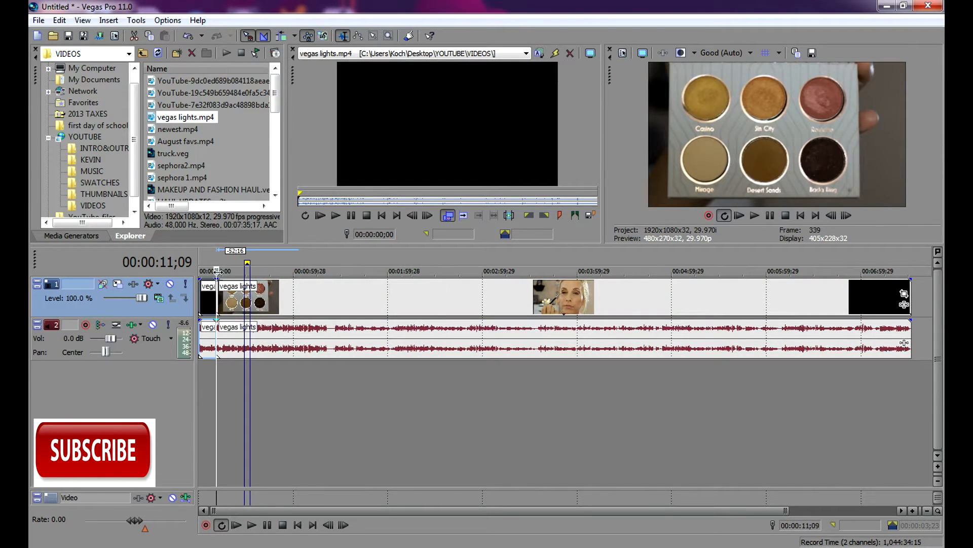
key("j")
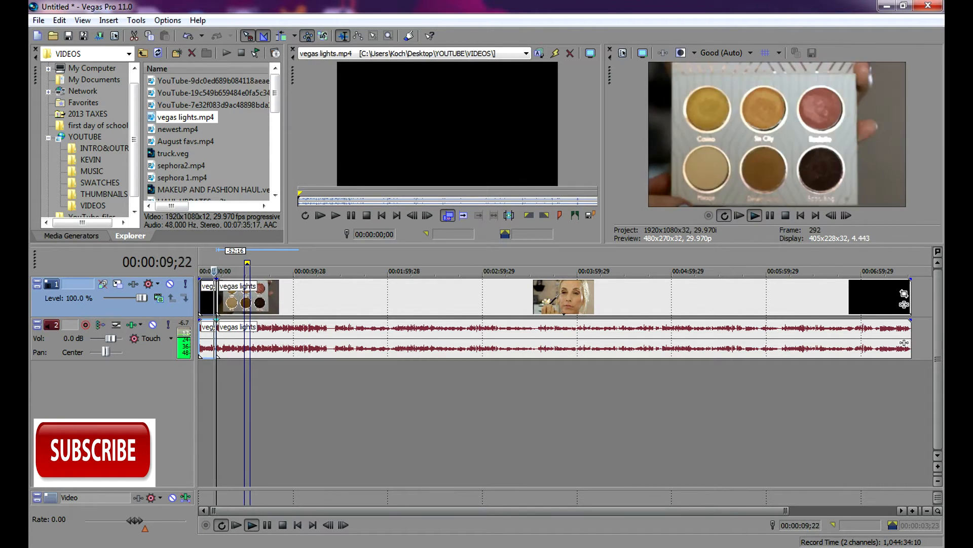
key("k")
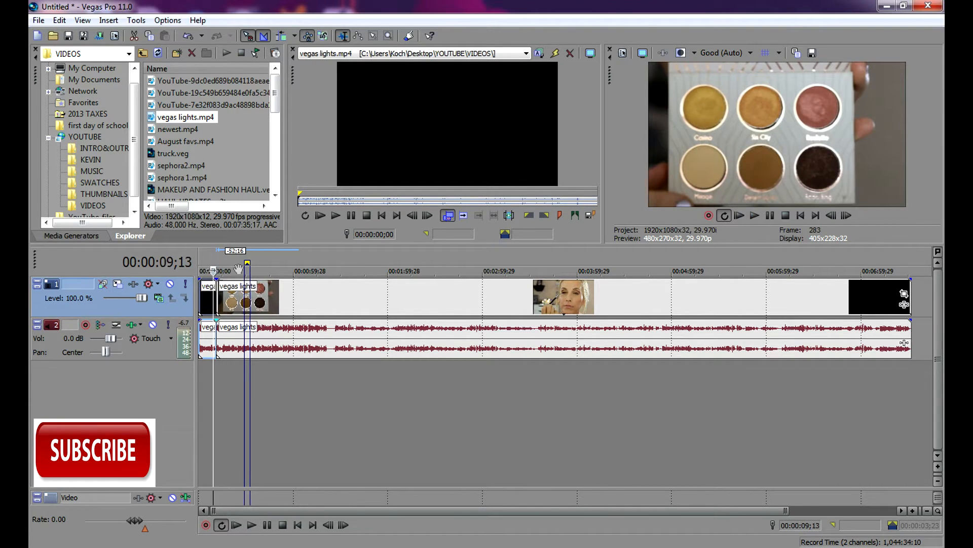
left_click(753, 215)
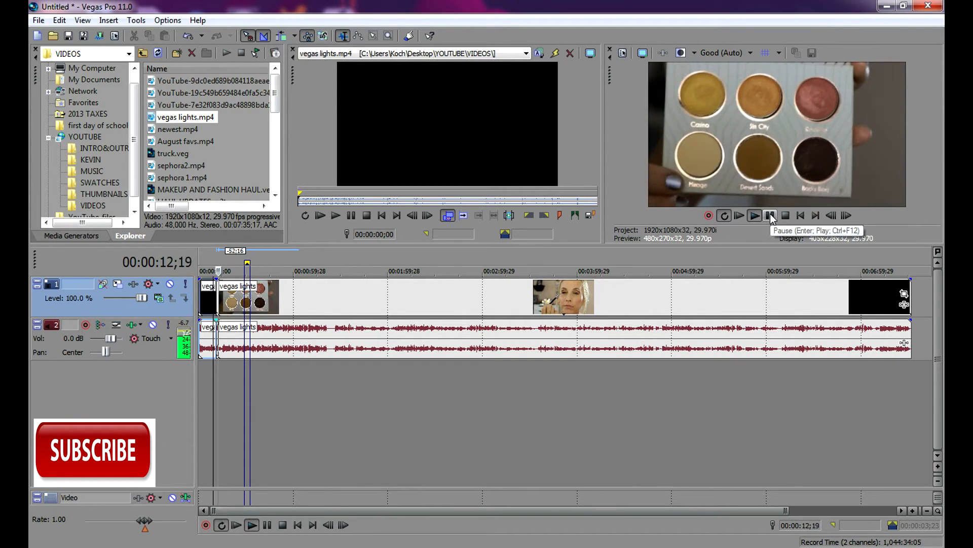
left_click(771, 215)
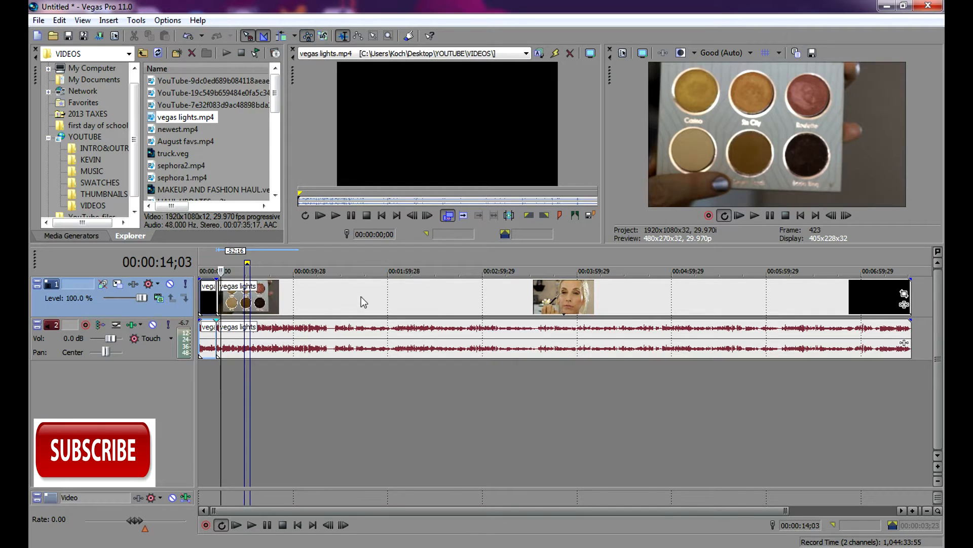
Step: Insert a video track above the vegas lights video and load August favs swatch.mp4 from the SWATCHES folder into the Trimmer
right_click(184, 309)
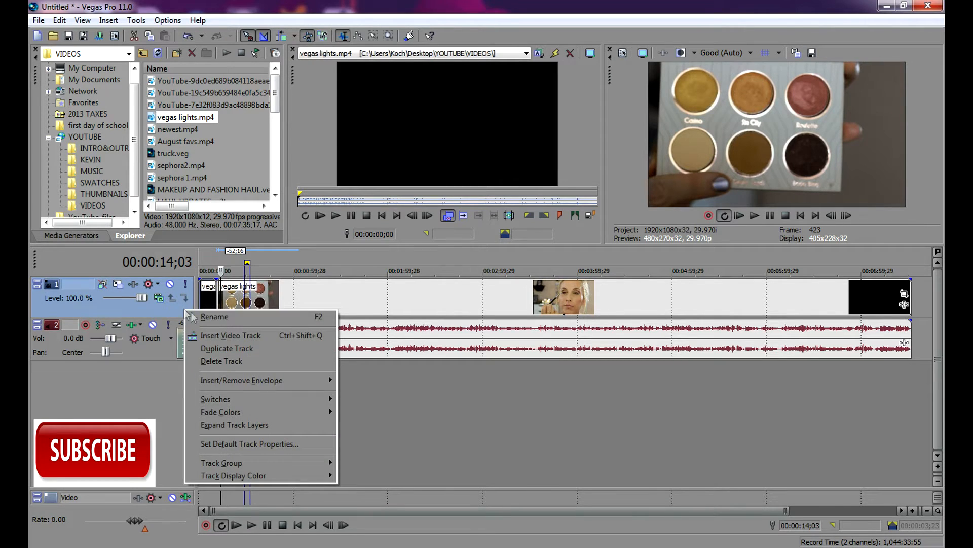
left_click(227, 337)
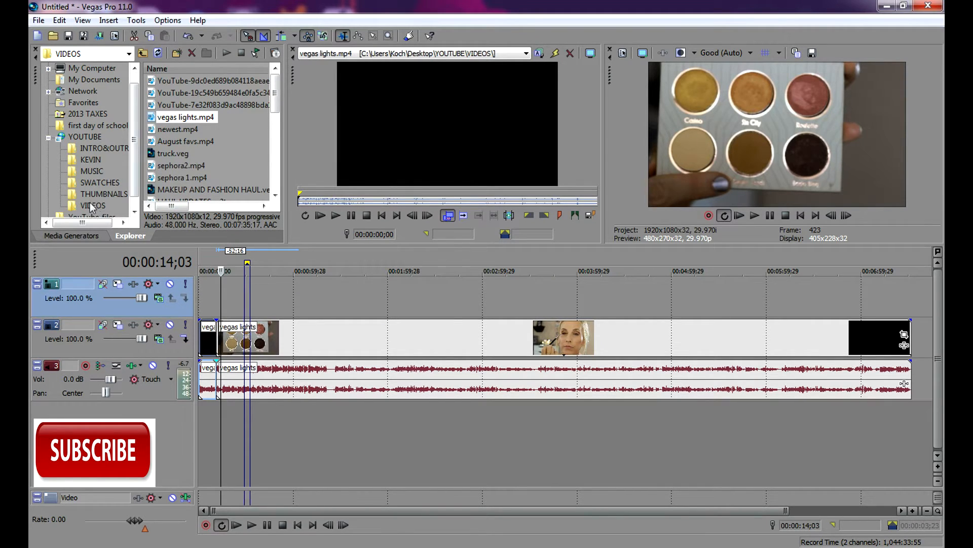
left_click(94, 184)
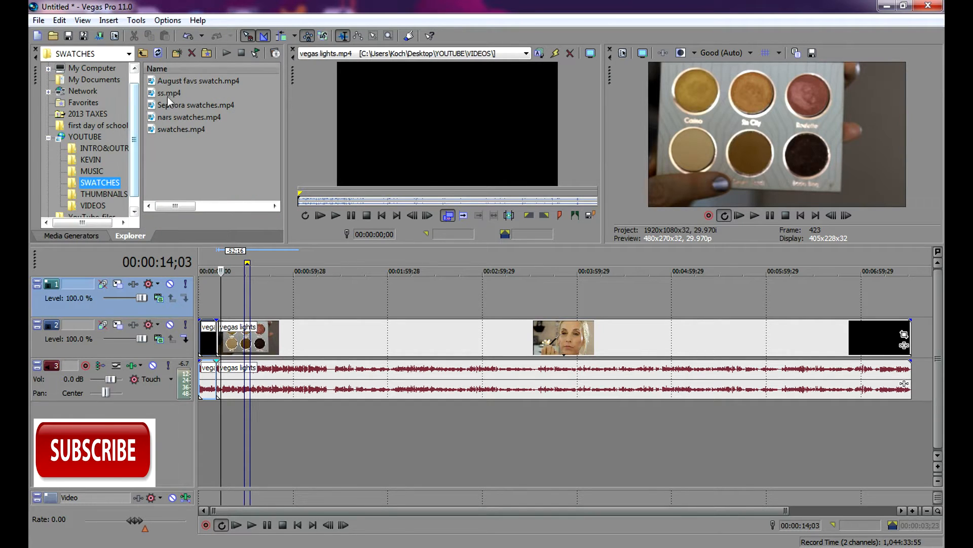
left_click(180, 80)
left_click_drag(180, 78, 407, 137)
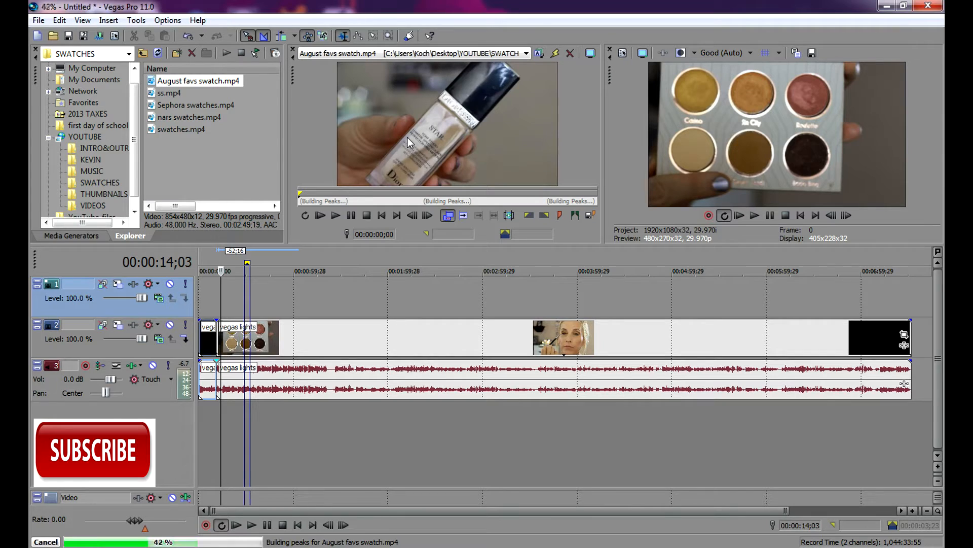
Step: Mark the swatch clip from 00:01:00;27 to 00:01:04;18 and place that segment on the empty video track at 00:00:29;01
left_click(320, 209)
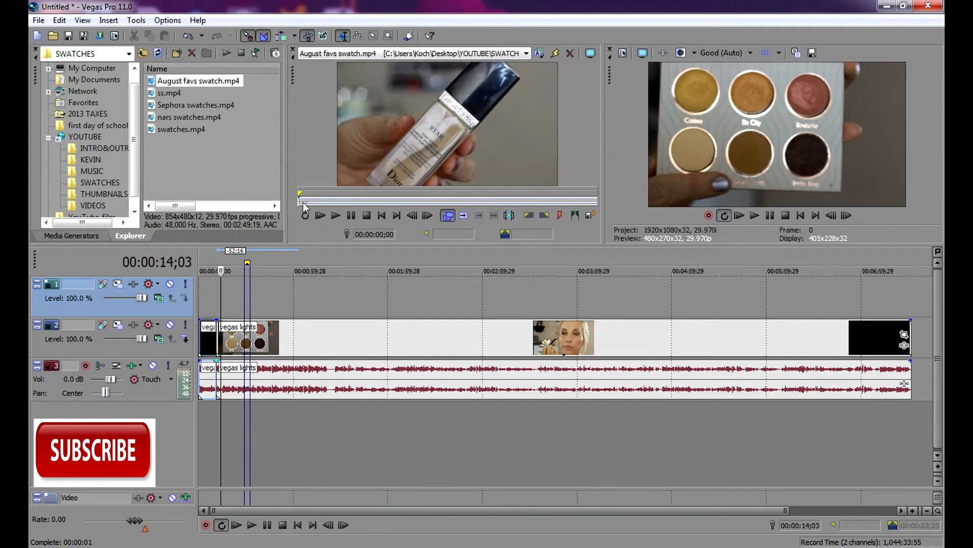
left_click_drag(319, 202, 405, 202)
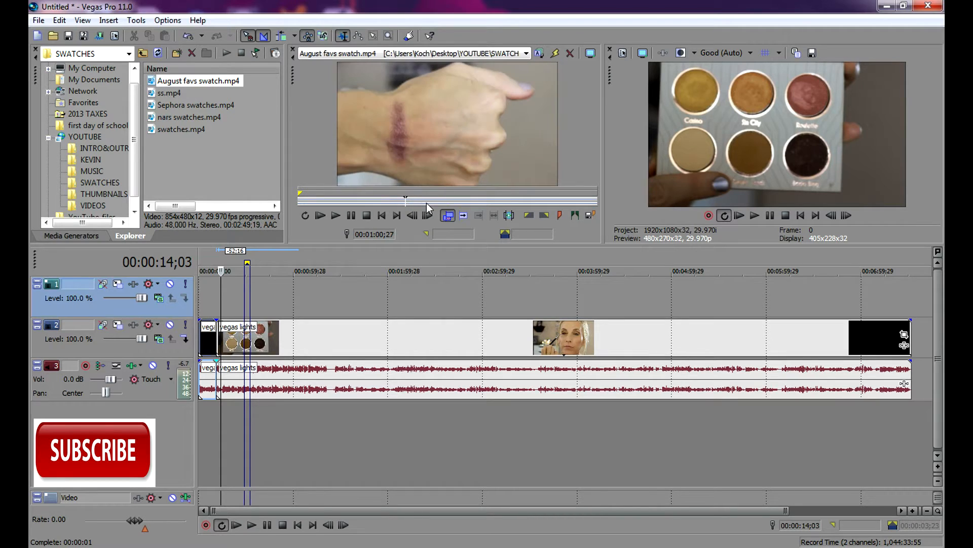
left_click(527, 216)
left_click(336, 215)
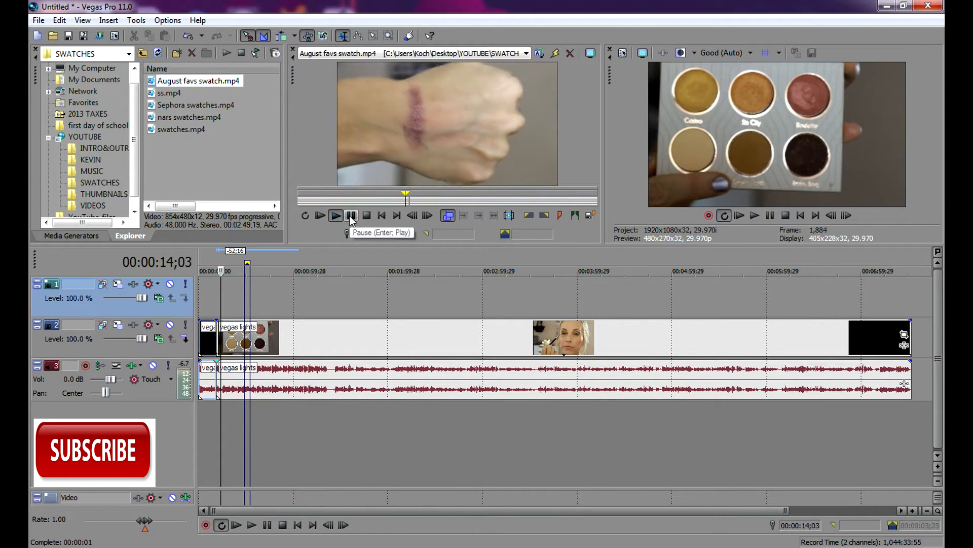
left_click(351, 215)
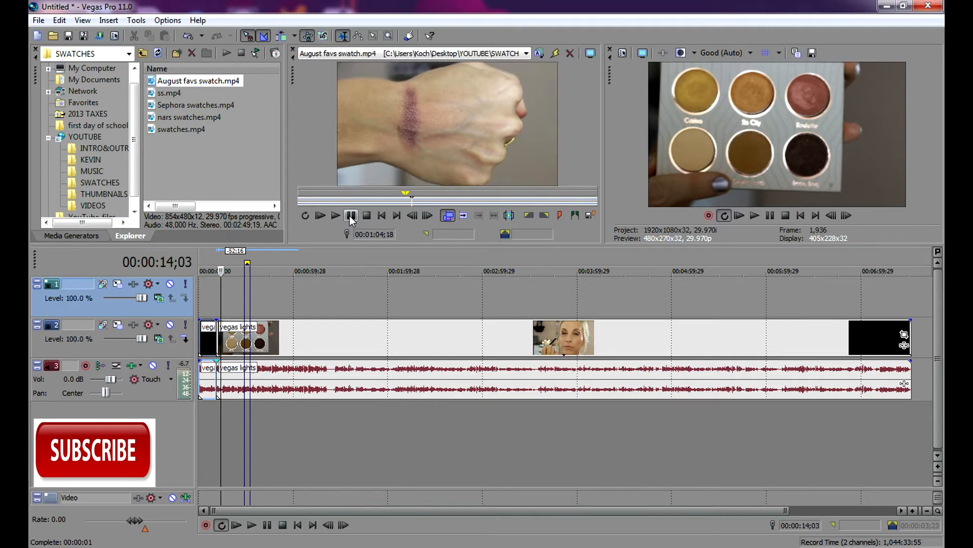
left_click(543, 214)
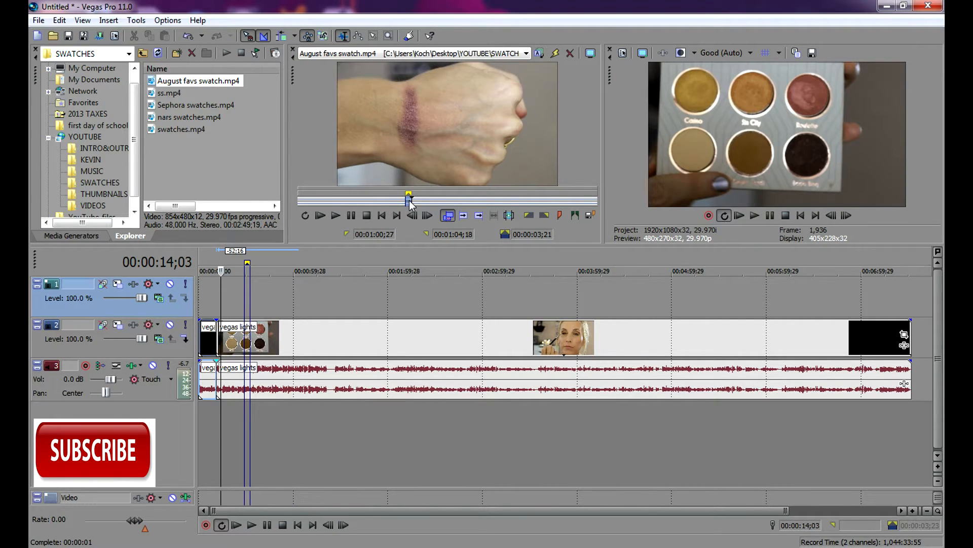
left_click_drag(411, 203, 246, 336)
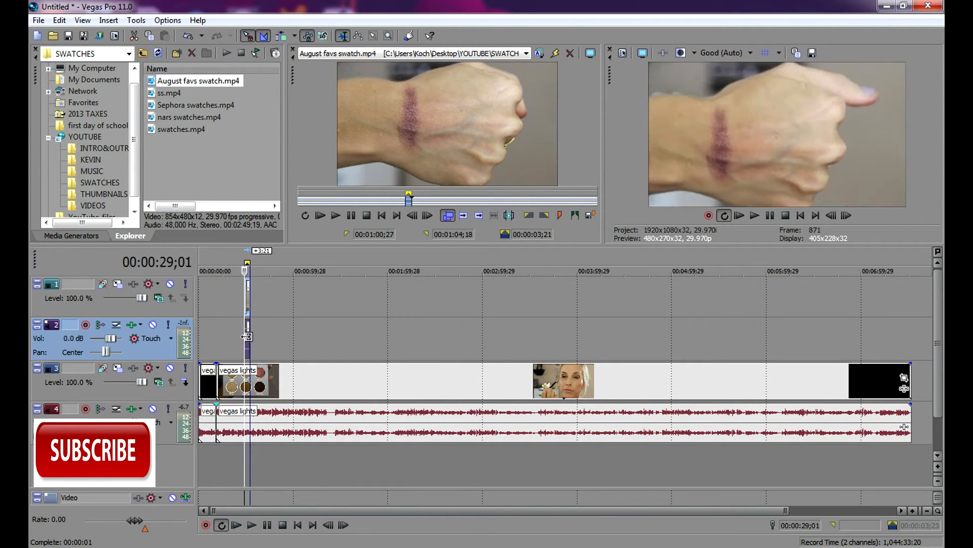
Step: Ungroup the swatch segment's audio from its video and delete the audio, keeping only the video
left_click(248, 305)
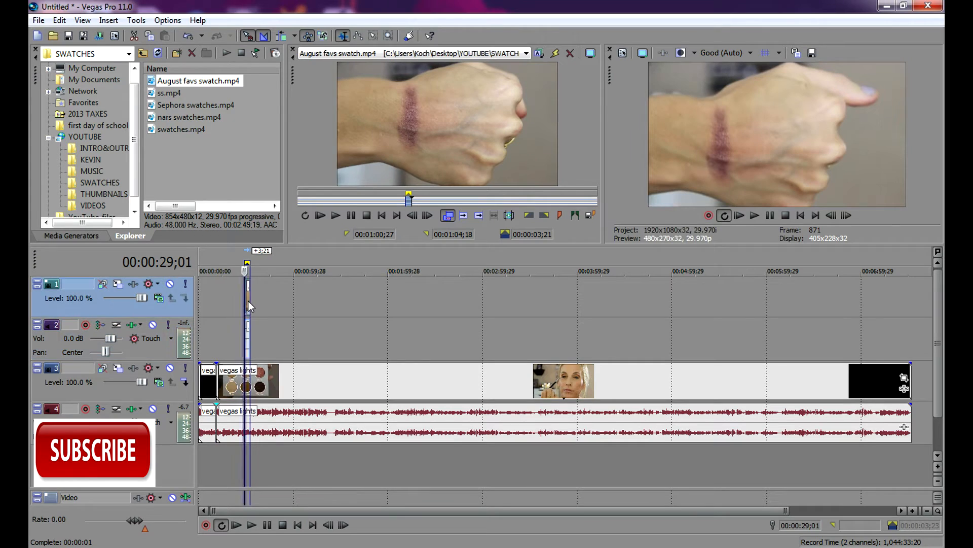
left_click(248, 343)
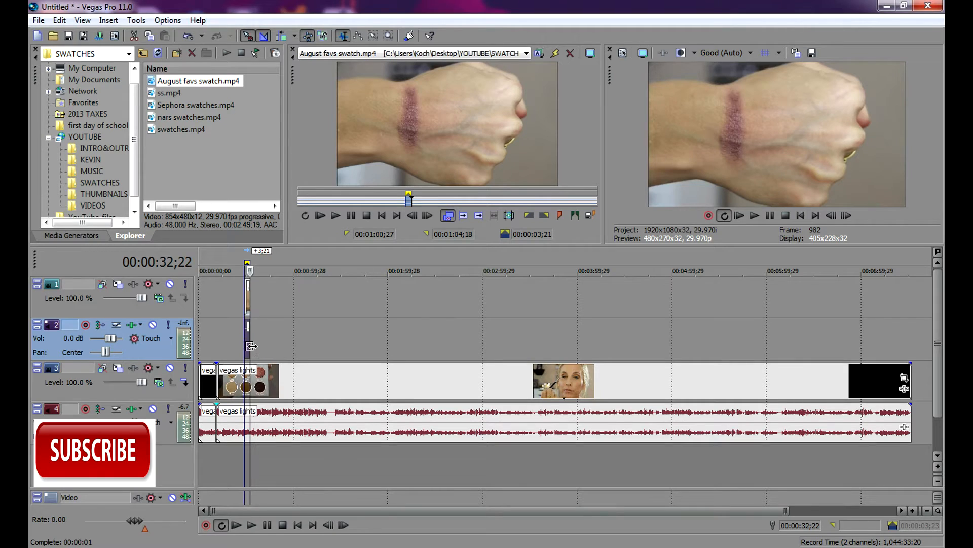
left_click_drag(248, 345, 270, 336)
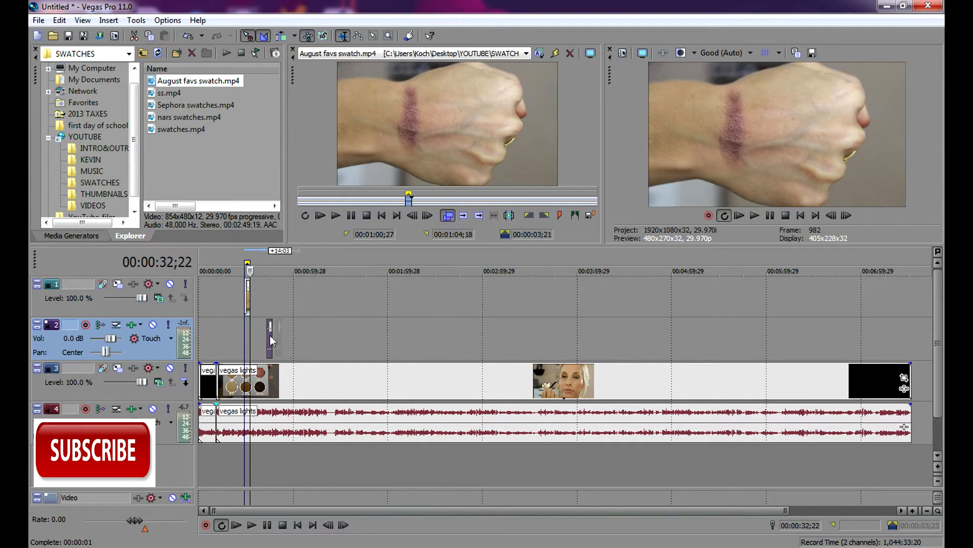
left_click(248, 299)
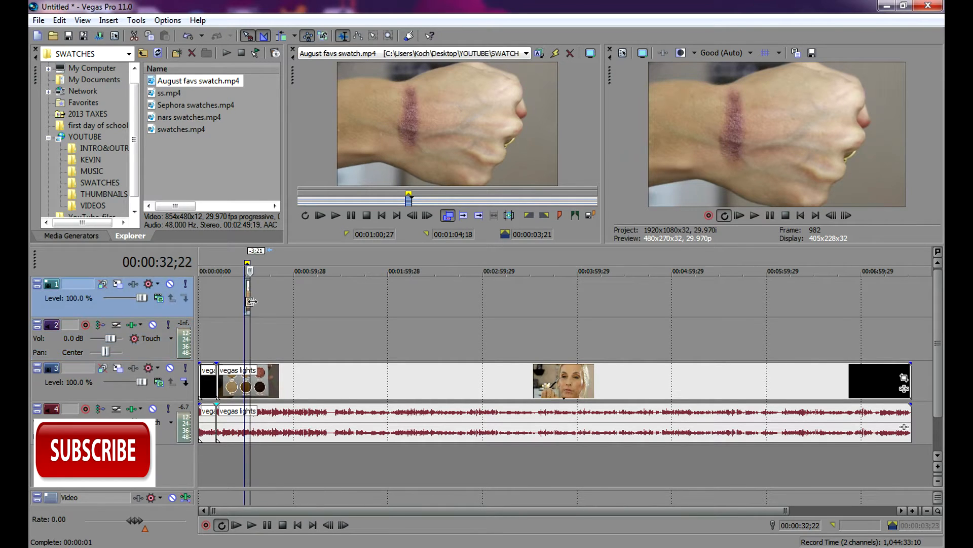
Step: Delete the empty audio track between the swatch track and the vegas lights video track
right_click(163, 355)
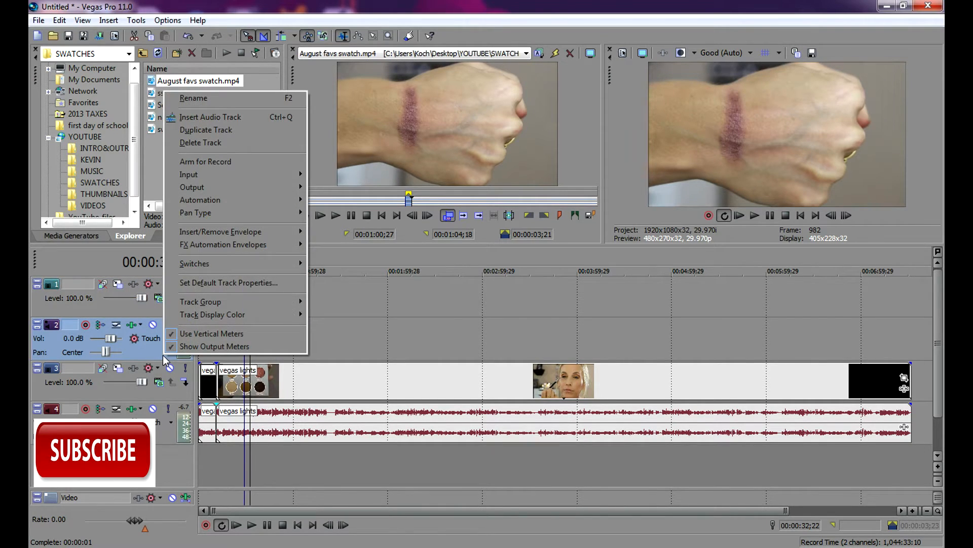
left_click(203, 143)
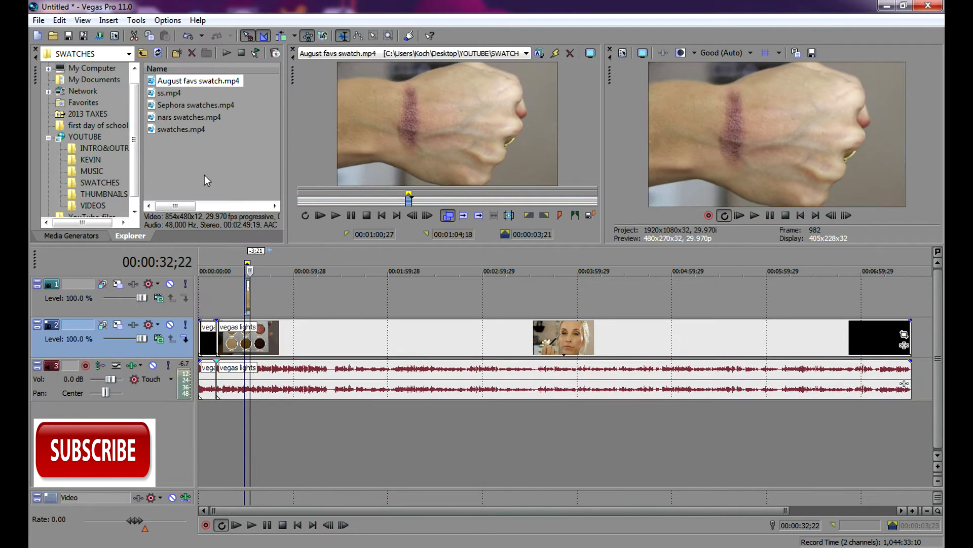
left_click(232, 302)
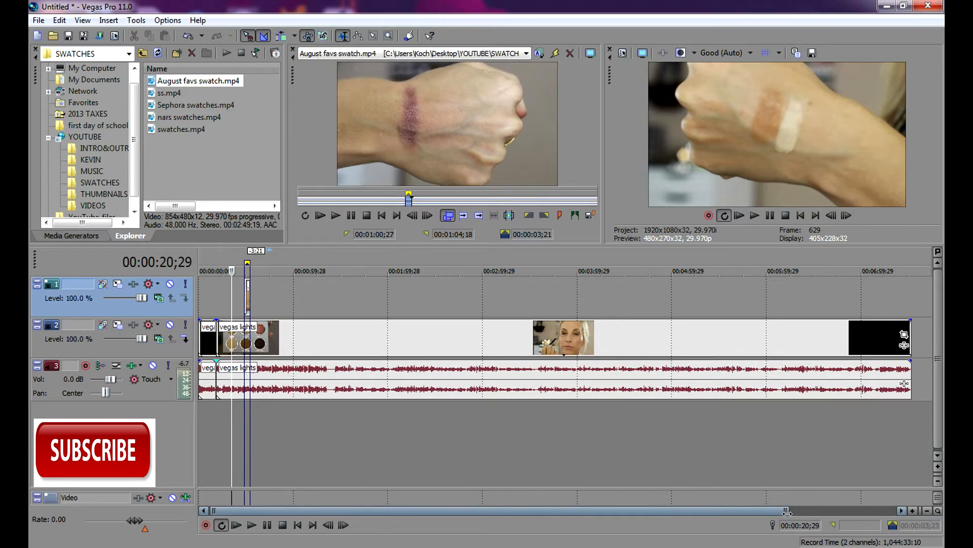
Step: Play back the timeline from 00:00:25;11 through the swatch clip to check the overlay
left_click_drag(767, 511, 291, 507)
left_click(289, 288)
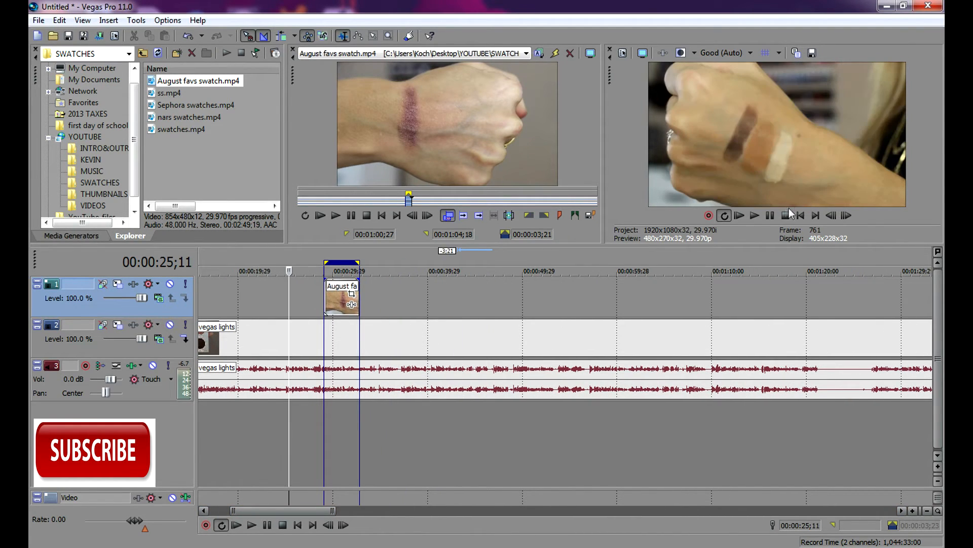
left_click(755, 216)
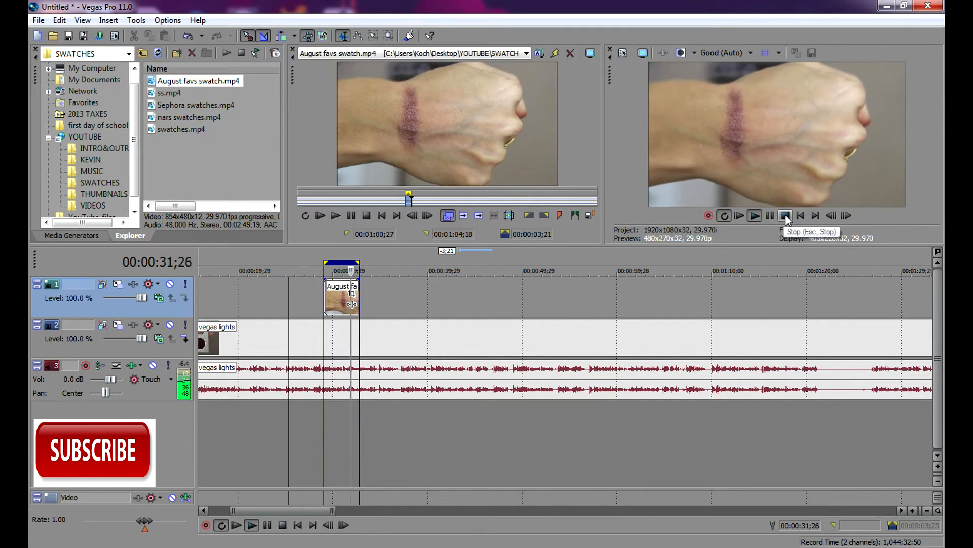
left_click(785, 216)
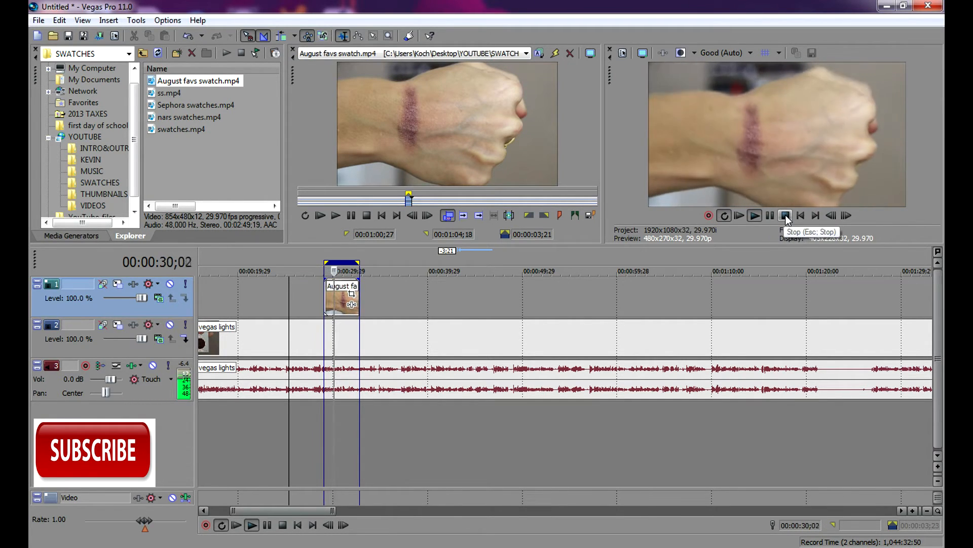
key("space")
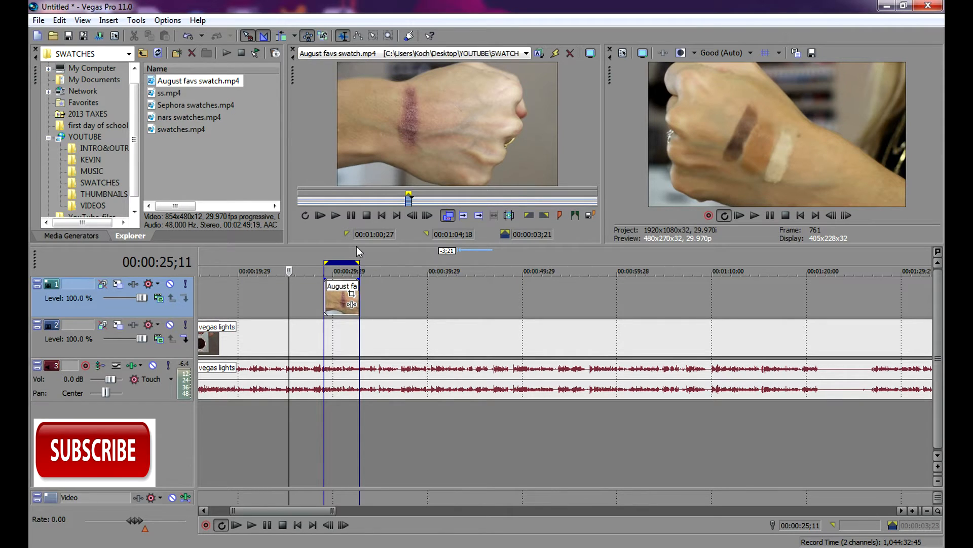
Step: Extend the loop region on both sides of the swatch clip to a length of 00:00:30;12 and play back across the clip
left_click_drag(357, 262, 520, 262)
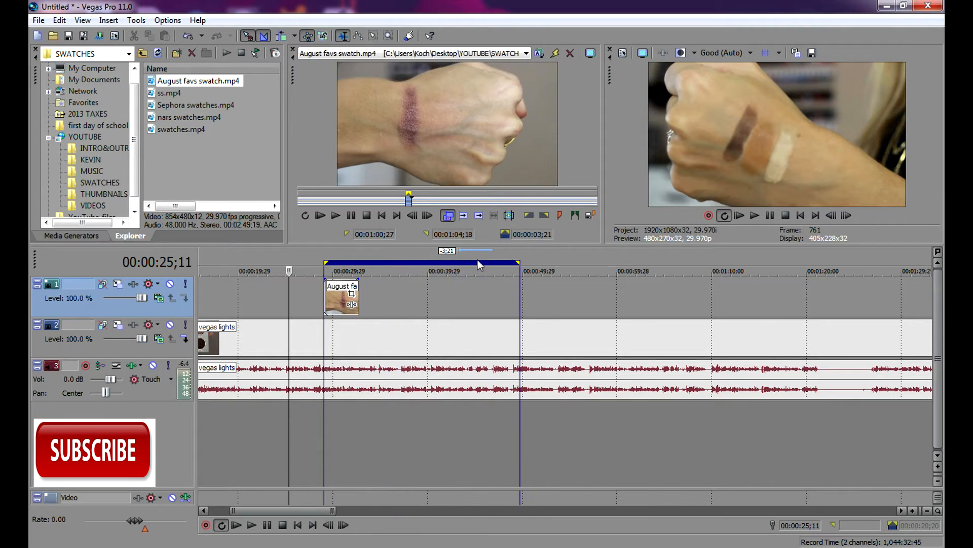
left_click_drag(326, 263, 232, 262)
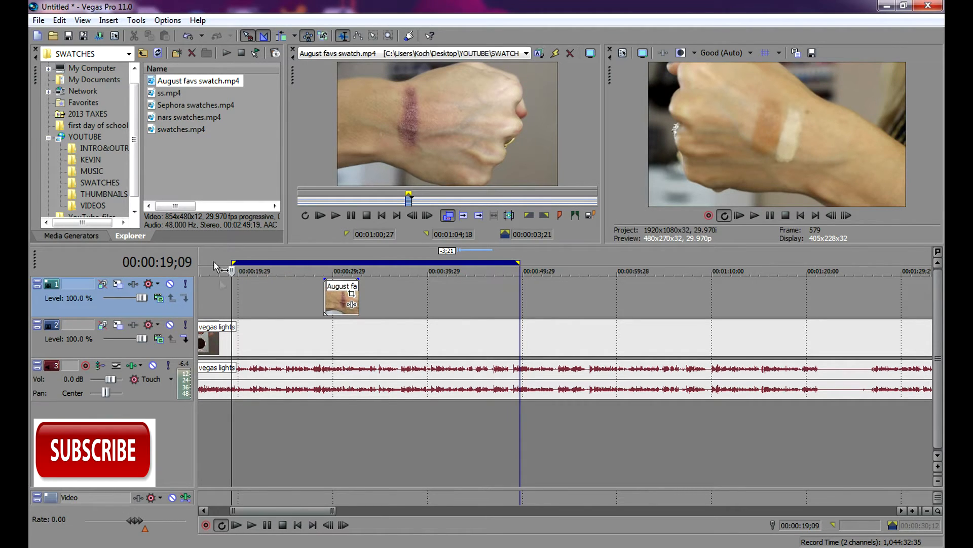
left_click(317, 295)
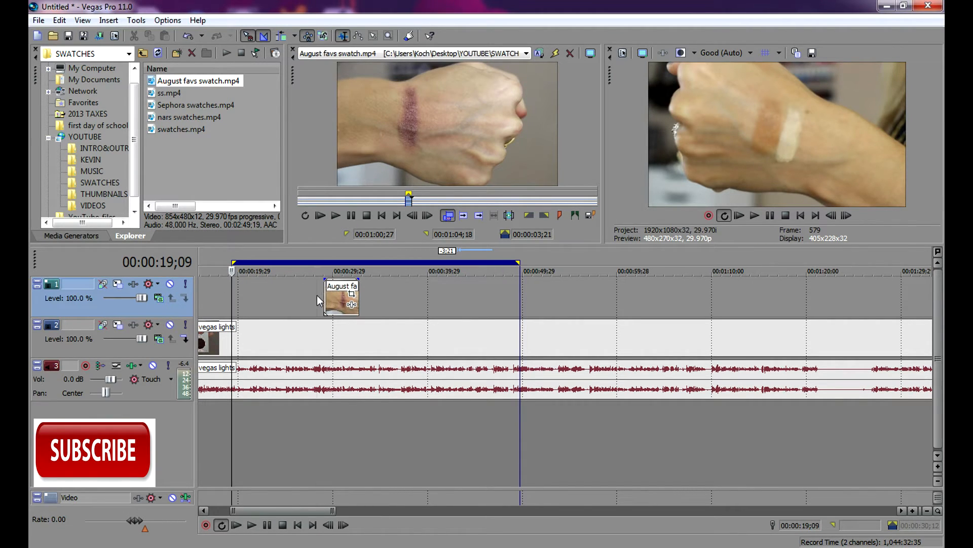
left_click(755, 216)
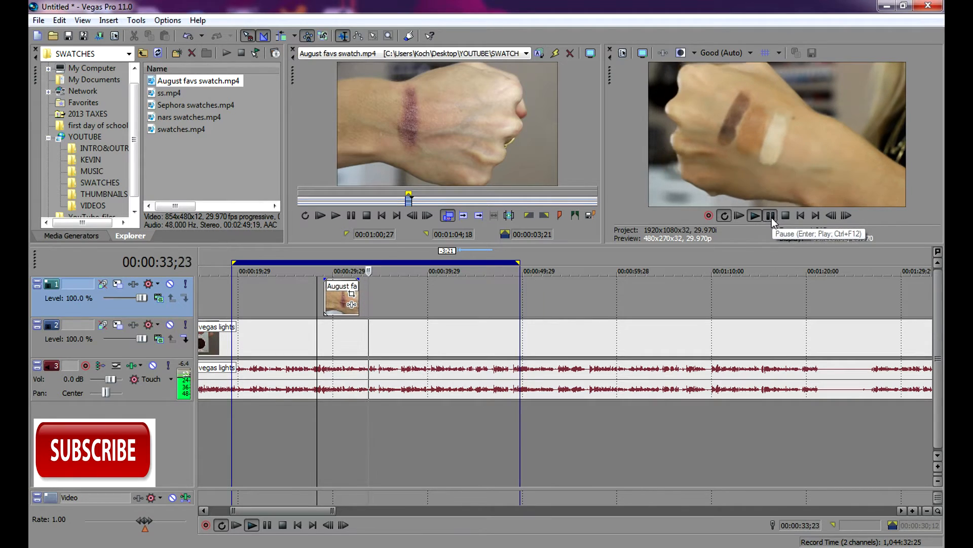
left_click(771, 216)
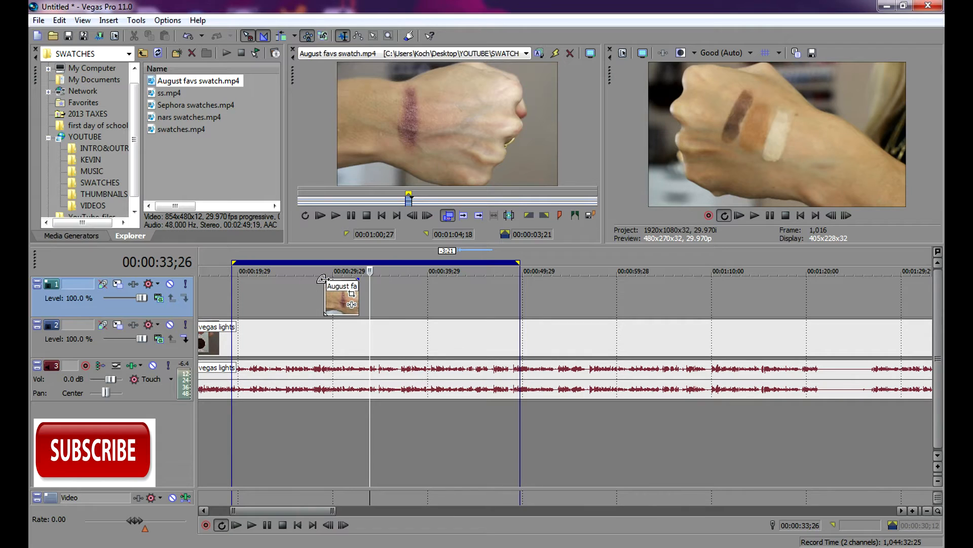
Step: Add a short fade-in and a fade-out of about 00:00:01;02 to the swatch clip and play back the fades
left_click_drag(323, 278, 335, 277)
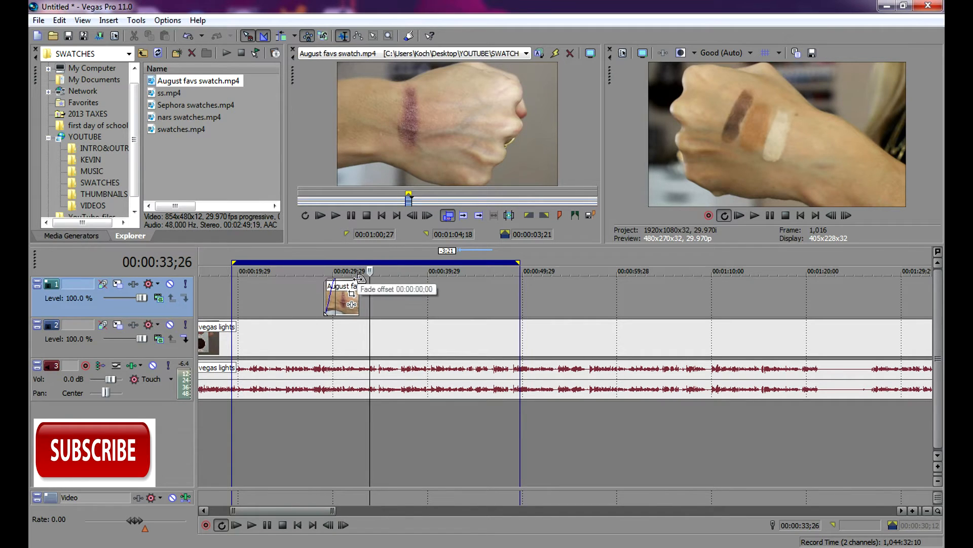
left_click_drag(359, 278, 349, 279)
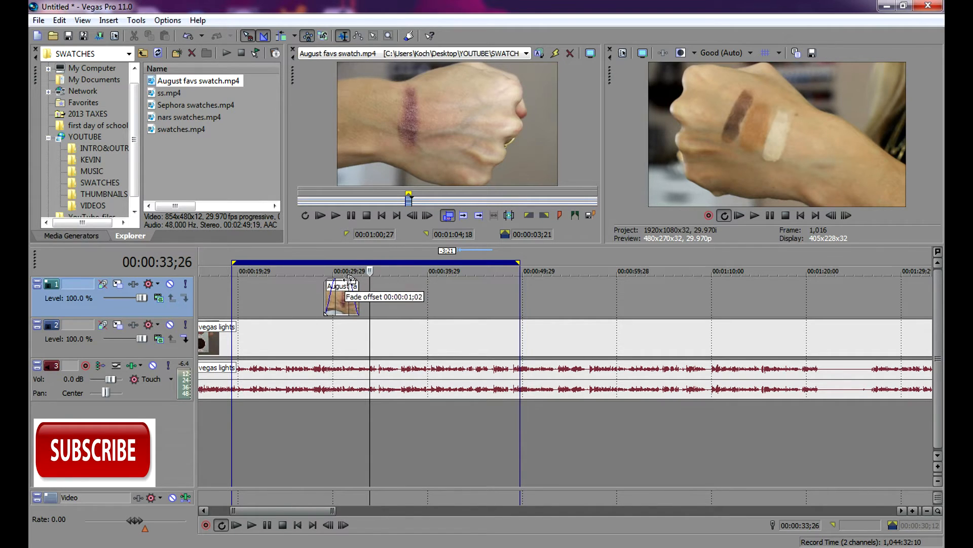
left_click(310, 294)
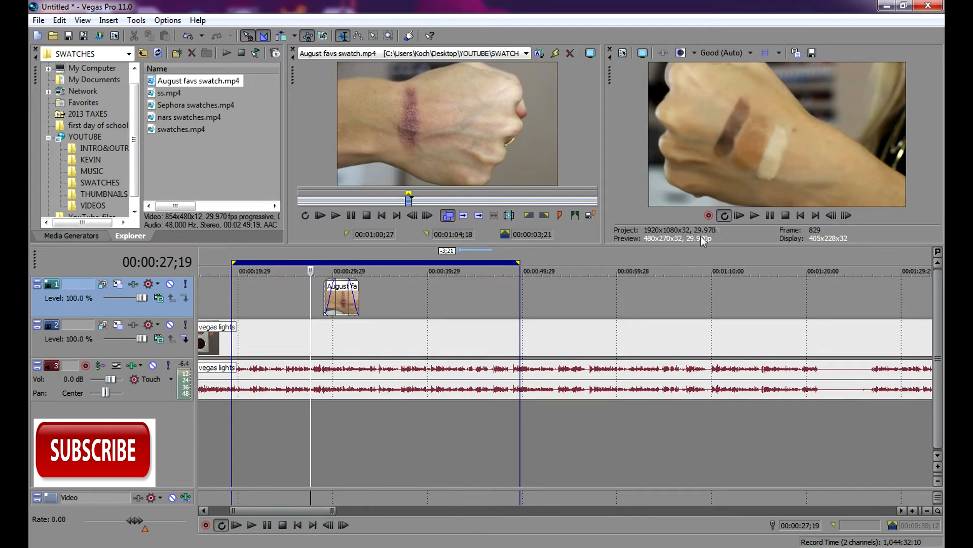
left_click(750, 214)
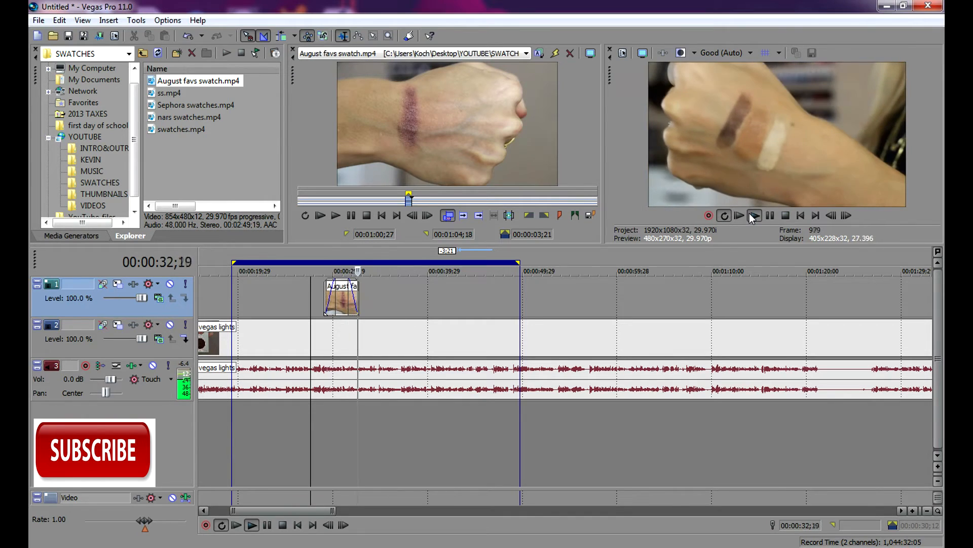
left_click(770, 216)
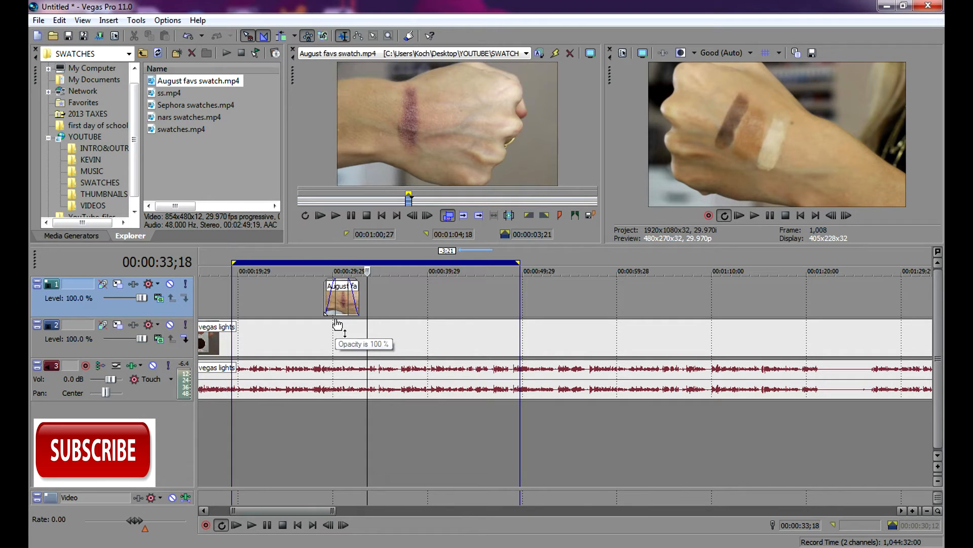
Step: Examine the vegas lights video around 00:00:50 to 00:00:59 for the transition from the hand swatches to the palette
left_click_drag(313, 511, 209, 518)
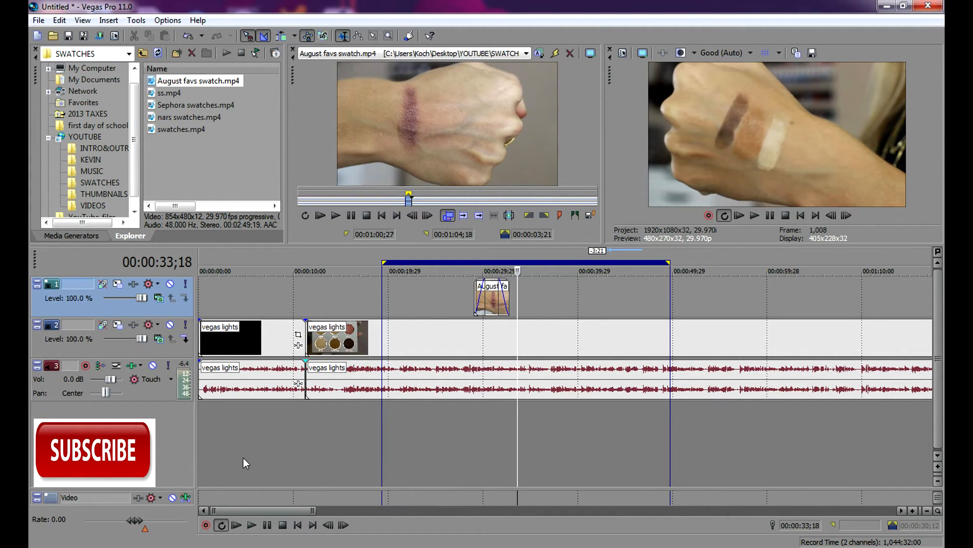
left_click(391, 337)
left_click(403, 345)
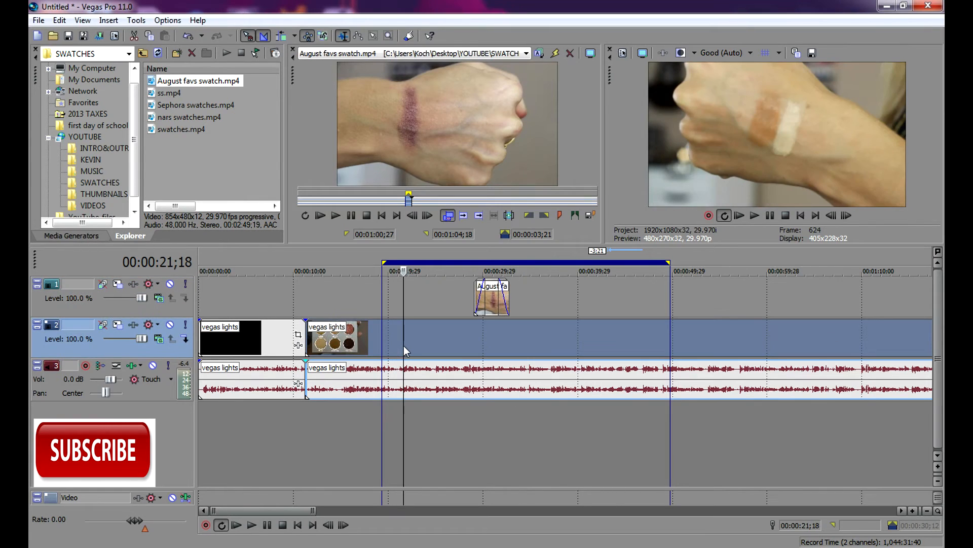
left_click(445, 342)
left_click(682, 335)
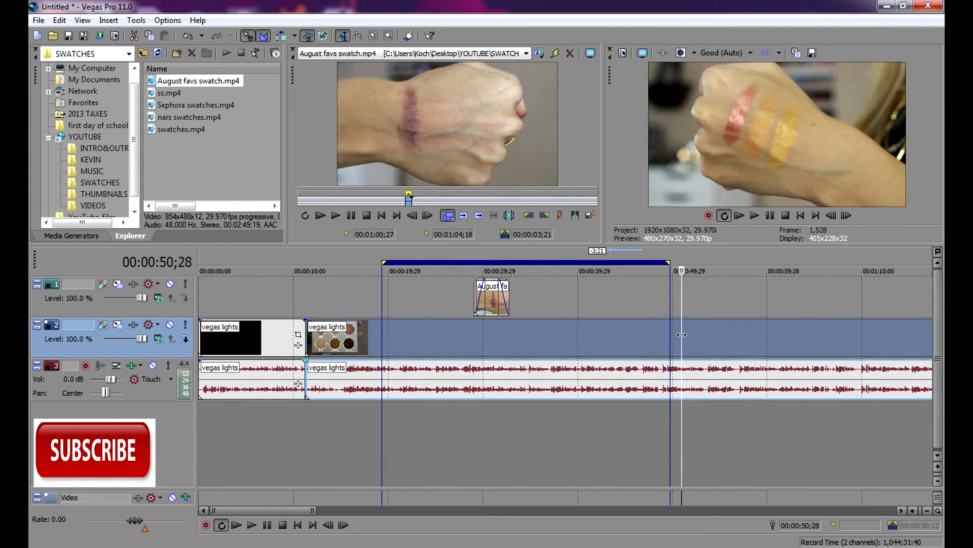
left_click(753, 339)
left_click(741, 336)
left_click(735, 337)
left_click(727, 339)
left_click(710, 340)
left_click(695, 338)
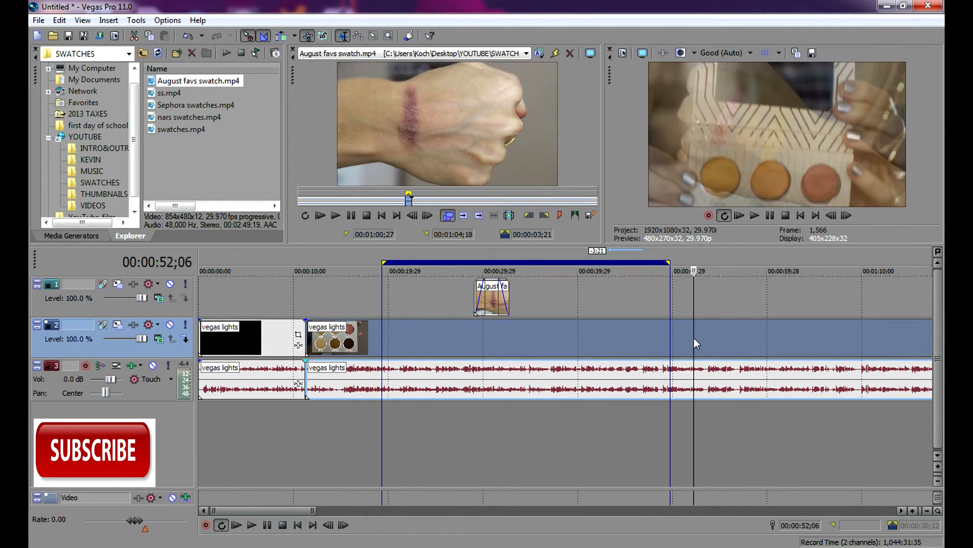
left_click(755, 217)
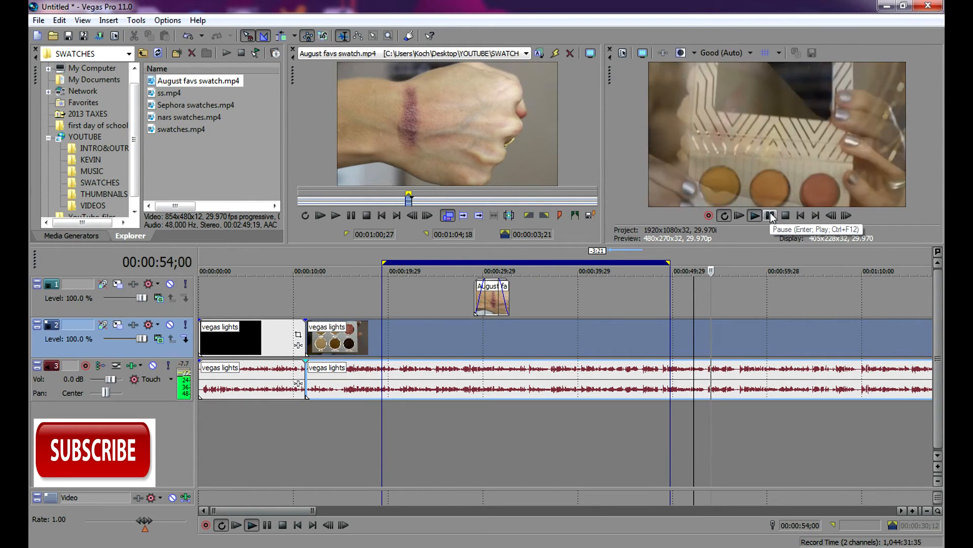
left_click(771, 217)
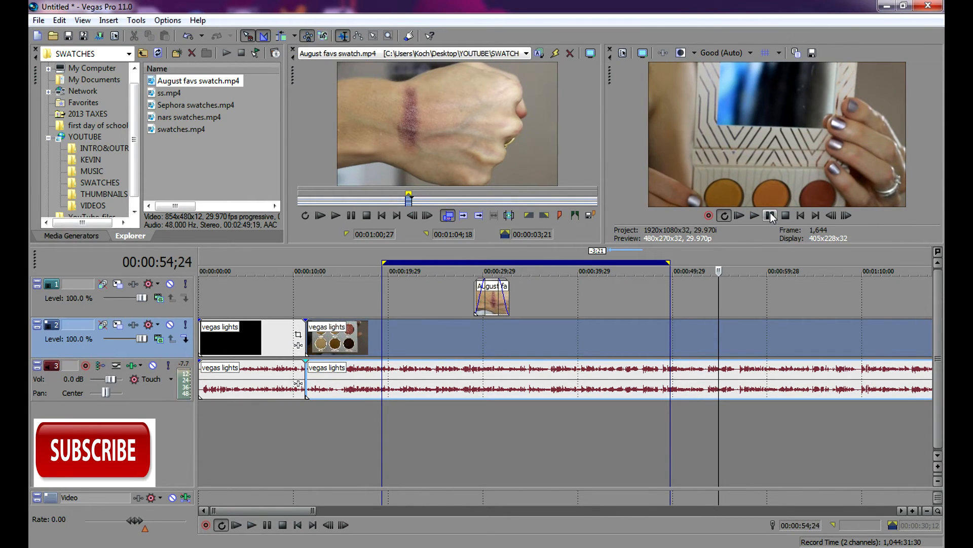
Step: Split the vegas lights clip at 00:00:52;10 and 00:00:55;01 to isolate the section with the existing transition
left_click(706, 341)
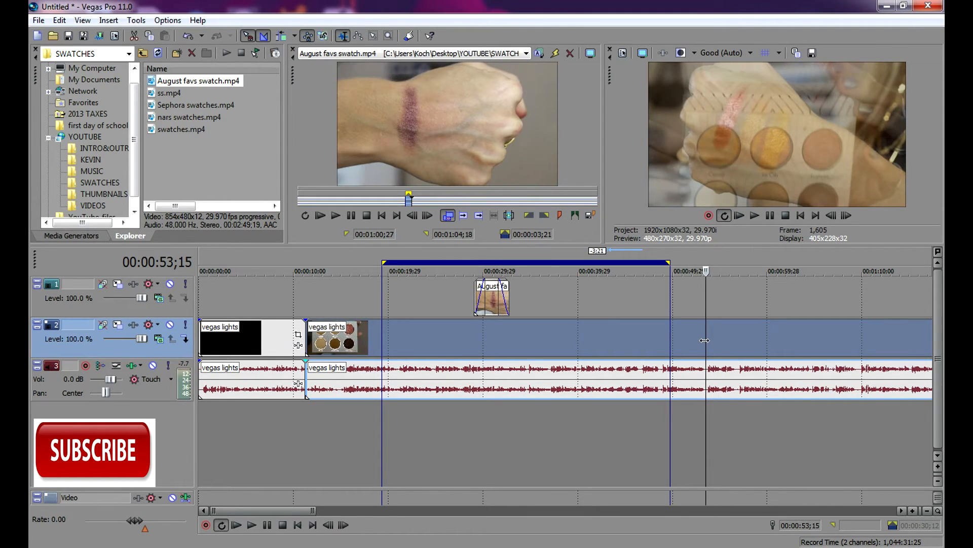
left_click(695, 340)
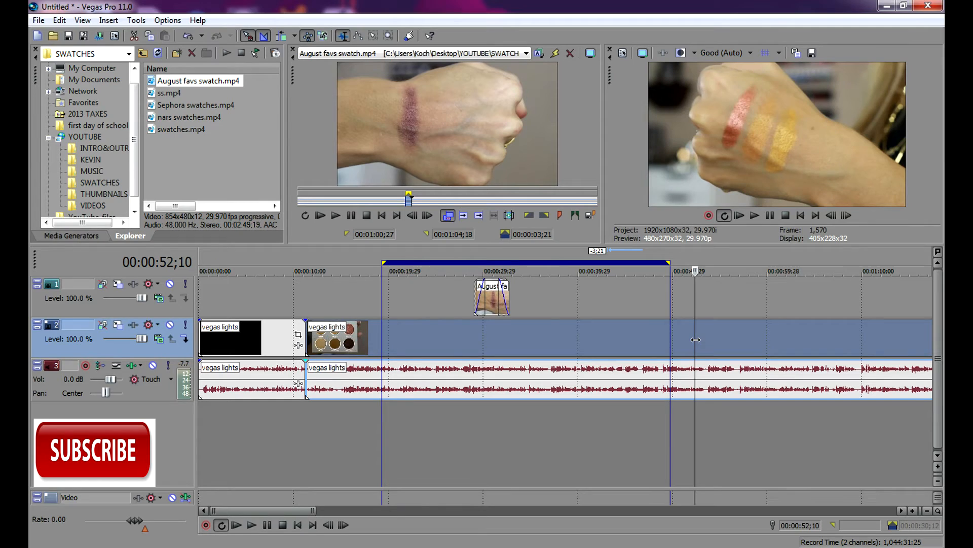
key("s")
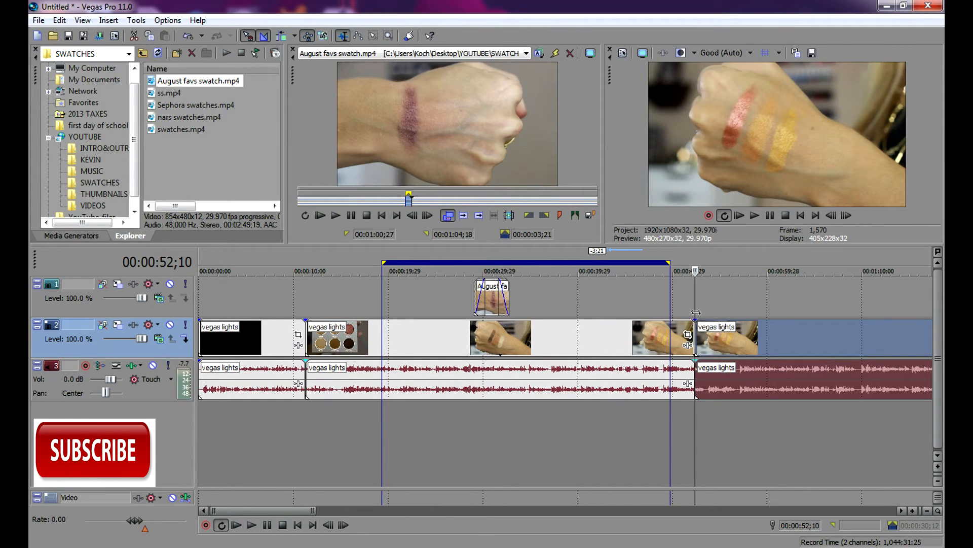
left_click(720, 345)
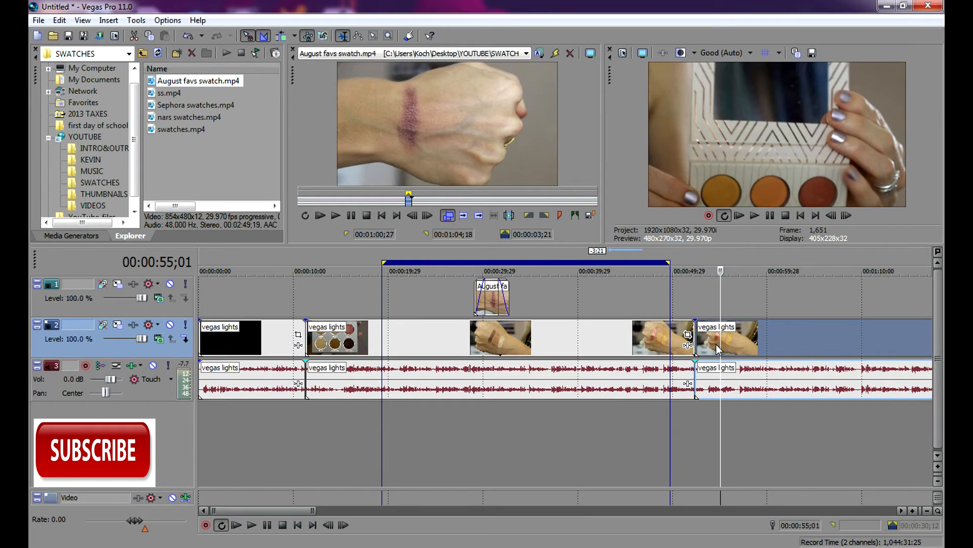
key("s")
Step: Delete the isolated section and move the following vegas lights clip back against the preceding one to close the gap
left_click(704, 354)
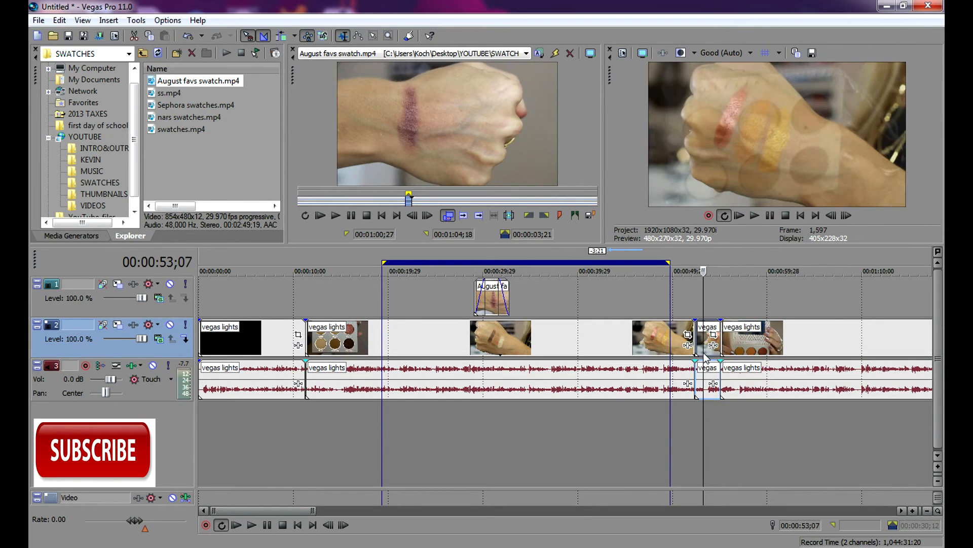
double_click(704, 354)
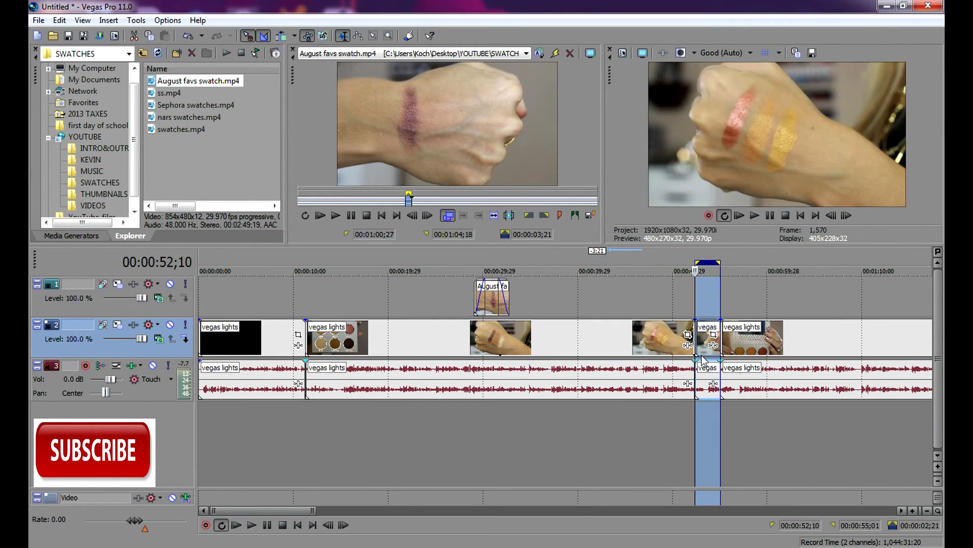
key("Delete")
key("f")
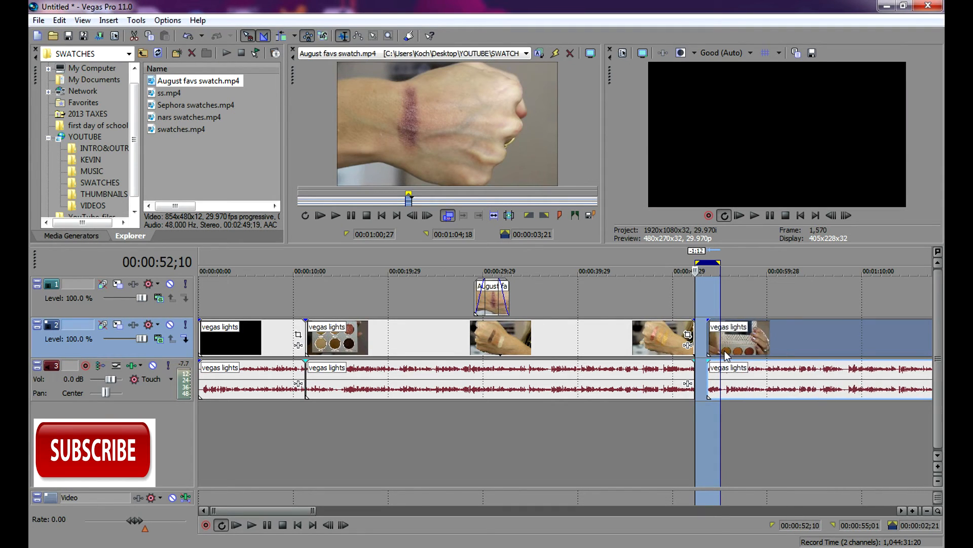
Step: Play back from 00:00:50;26 across the new join between the hand swatches and the palette shot
left_click(680, 312)
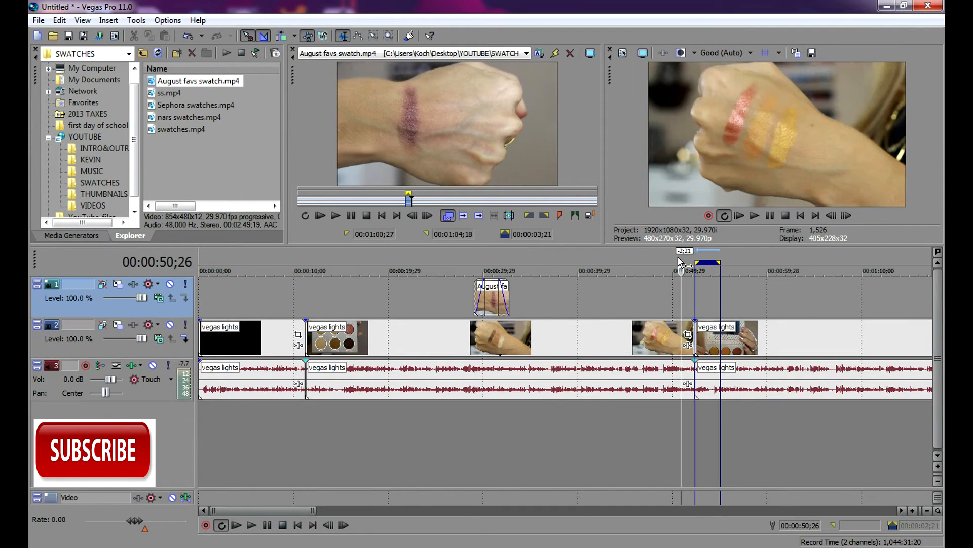
left_click(754, 215)
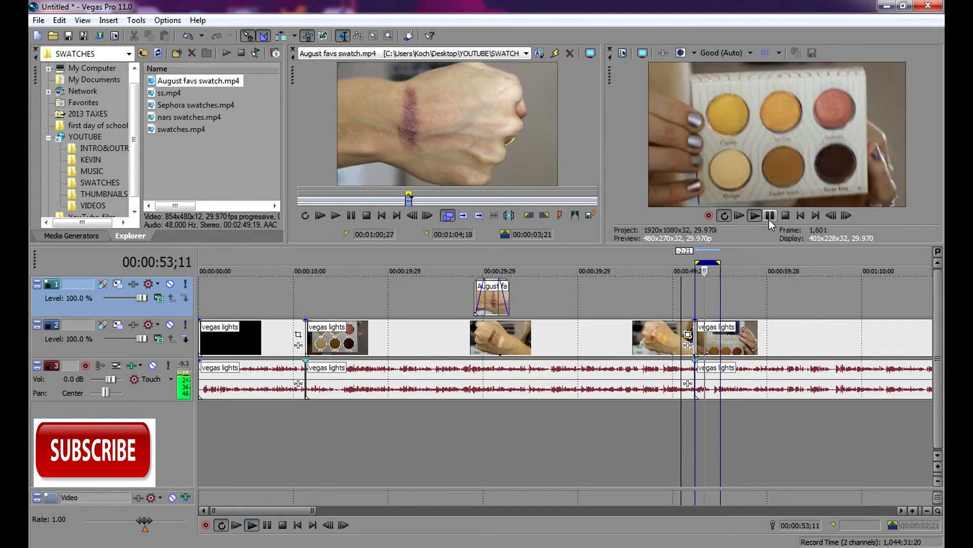
left_click(770, 216)
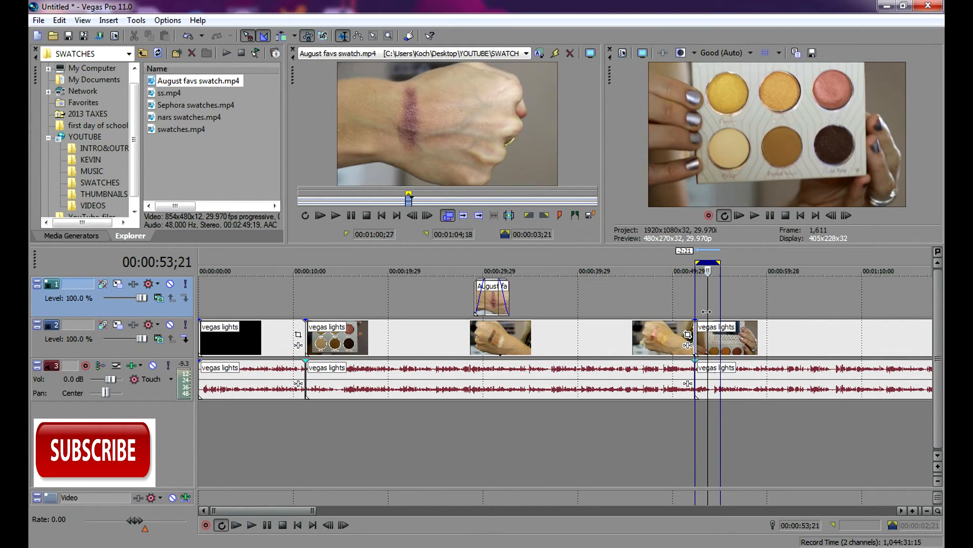
Step: Overlap the palette clip with the preceding vegas lights clip by 1:00 to create a crossfade, and play back the transition
mouse_move(740, 346)
left_mouse_down()
mouse_move(917, 341)
mouse_move(747, 330)
left_mouse_up()
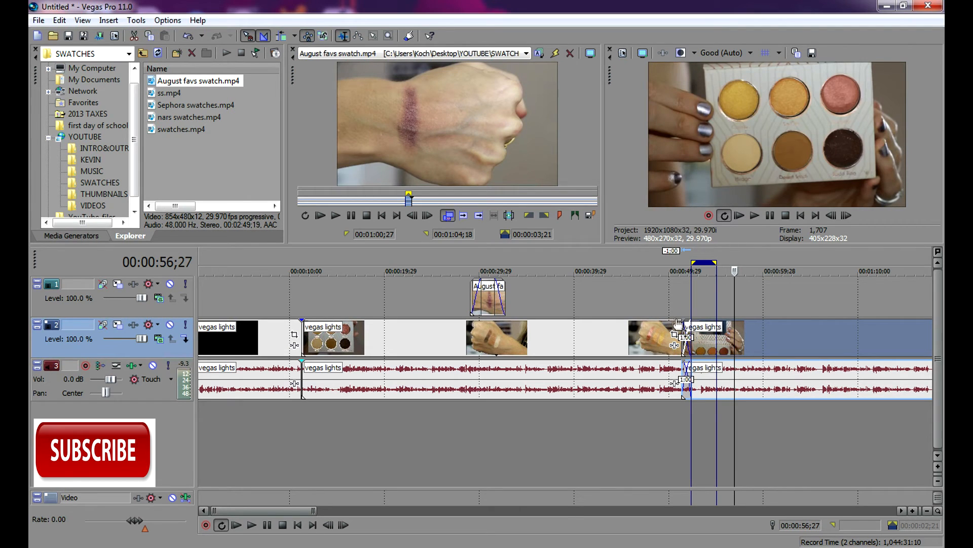
left_click(655, 306)
left_click(754, 215)
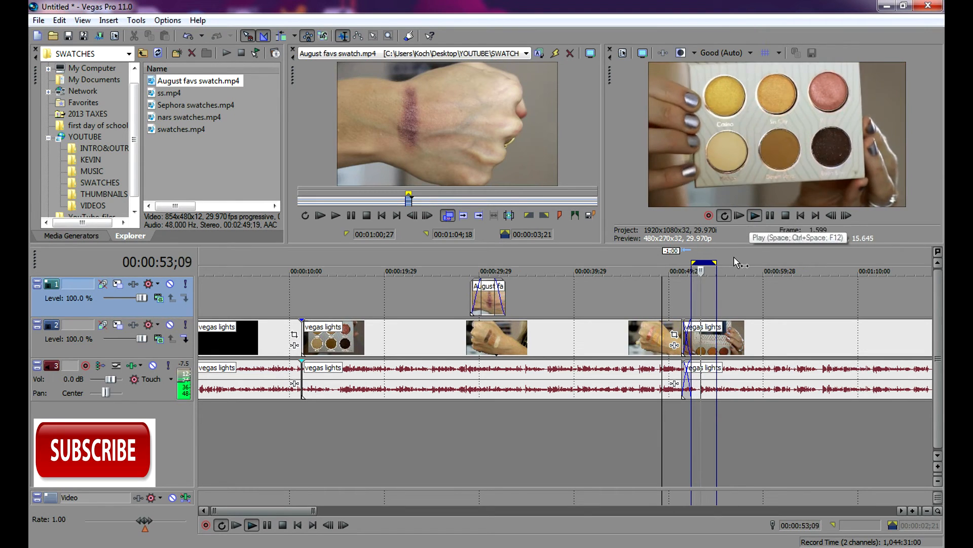
Step: Extend the crossfade between the hand swatch and palette clips to 2:02 and play back the transition from 00:00:49;16
left_click(770, 215)
left_click_drag(744, 333, 735, 334)
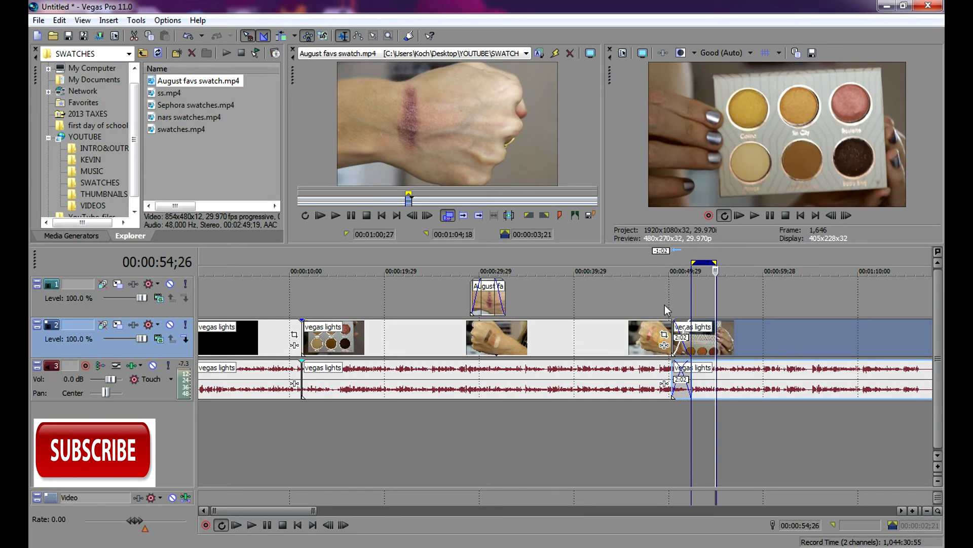
left_click(665, 310)
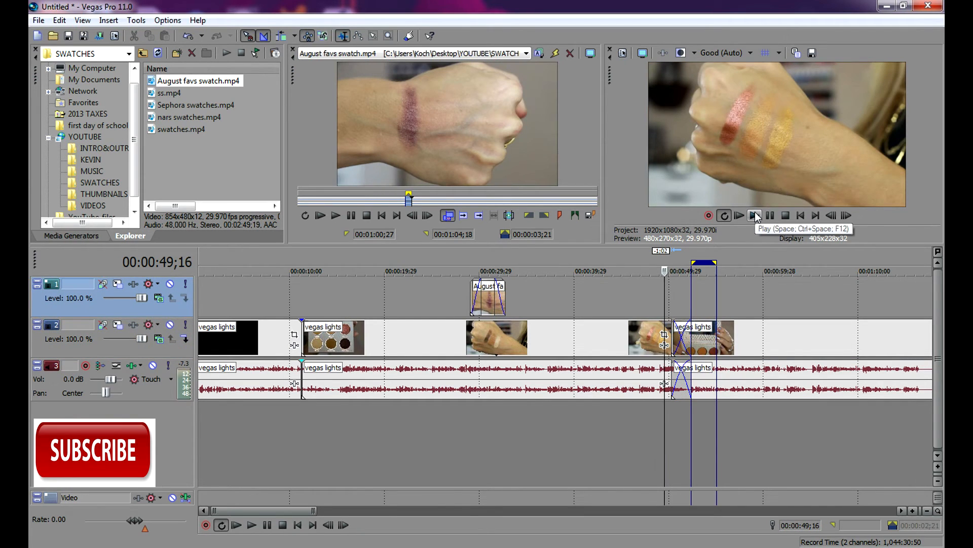
left_click(755, 215)
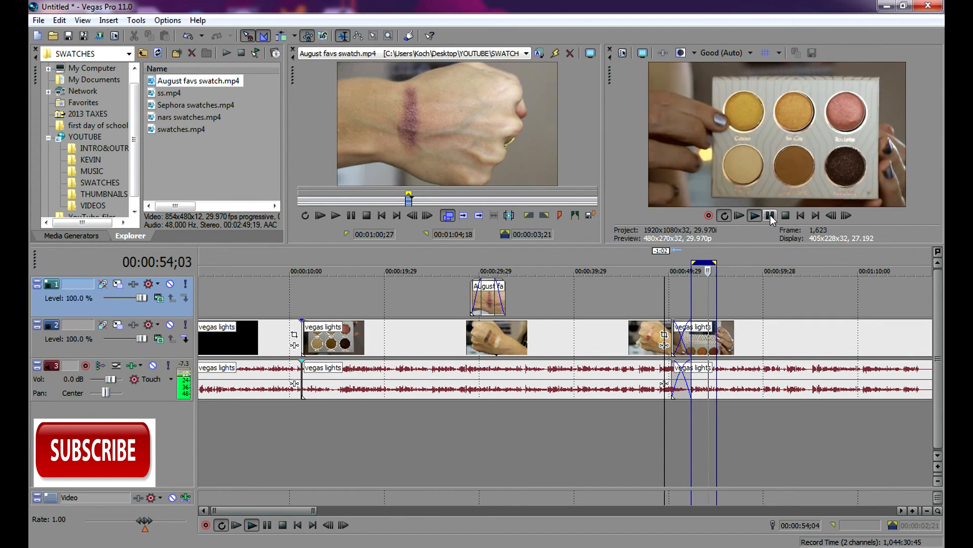
left_click(770, 216)
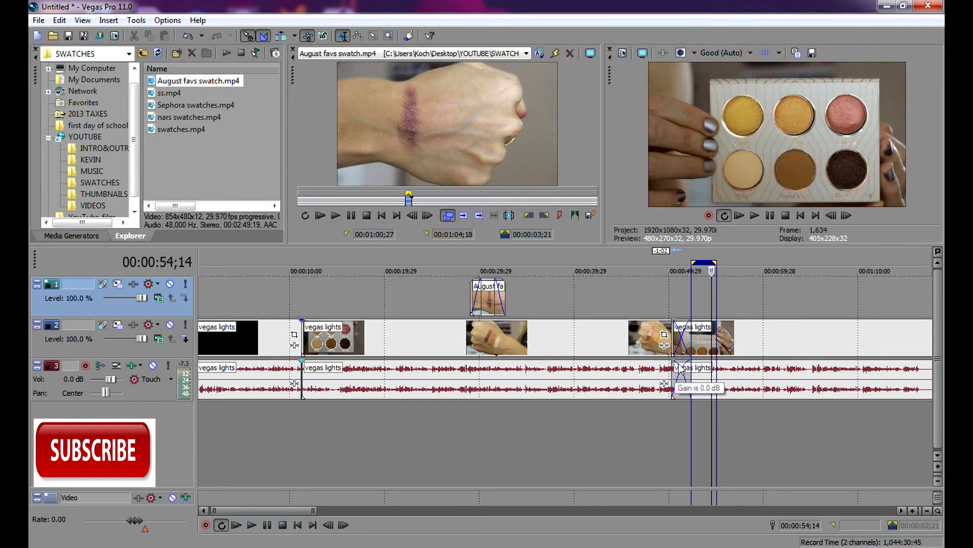
Step: Shorten the crossfade to 1:00 by trimming the end of the hand swatch clip
left_click_drag(692, 368, 681, 366)
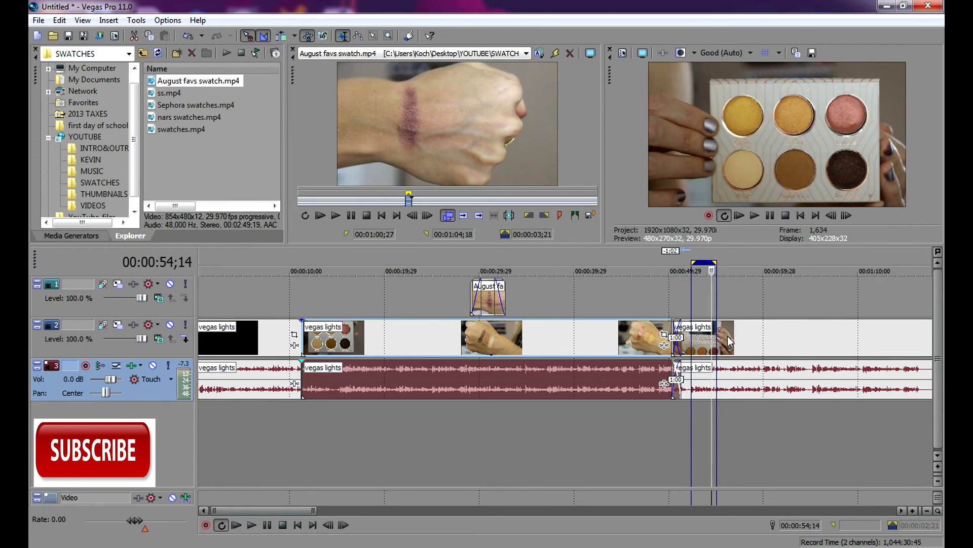
left_click(653, 306)
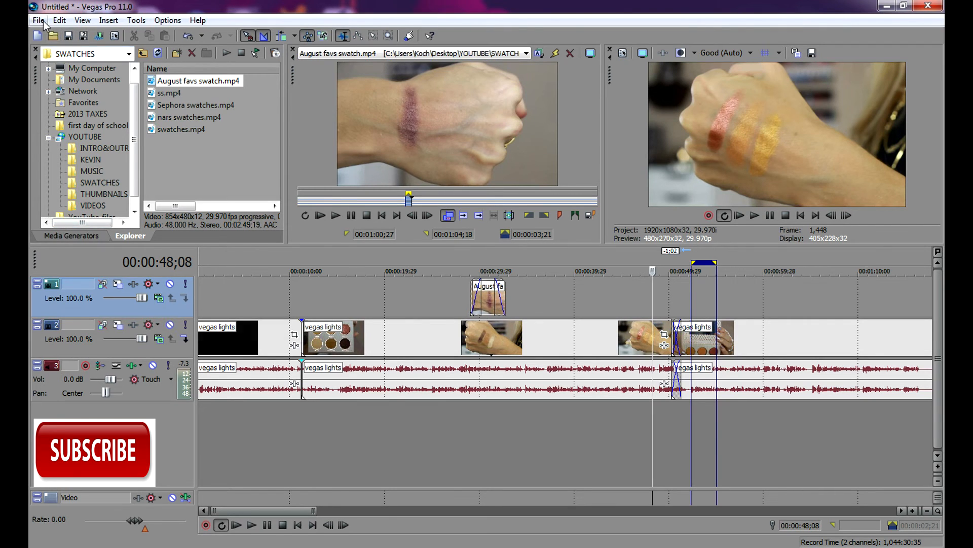
Step: Show the Transitions window and apply the Cross Effect transition with the default preset to the crossfade before the palette clip
left_click(59, 21)
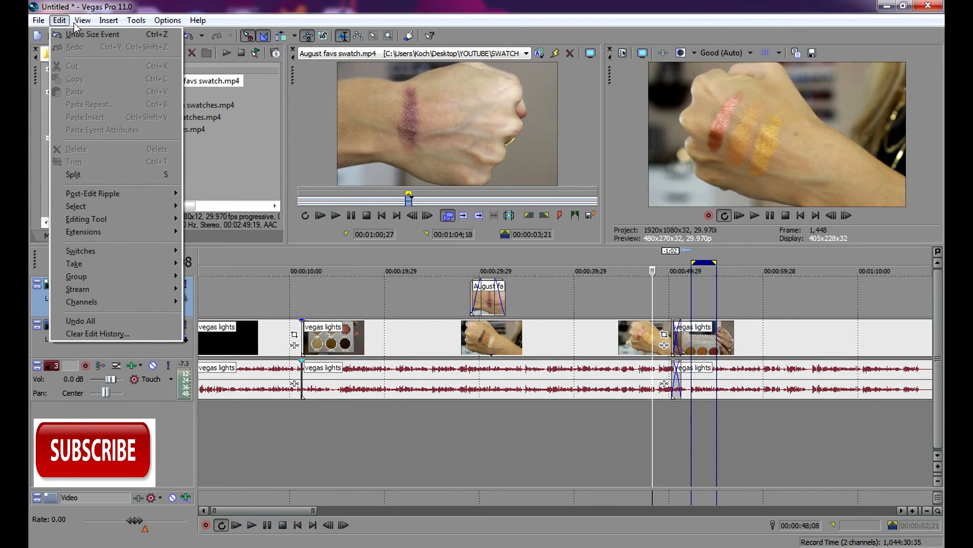
mouse_move(83, 26)
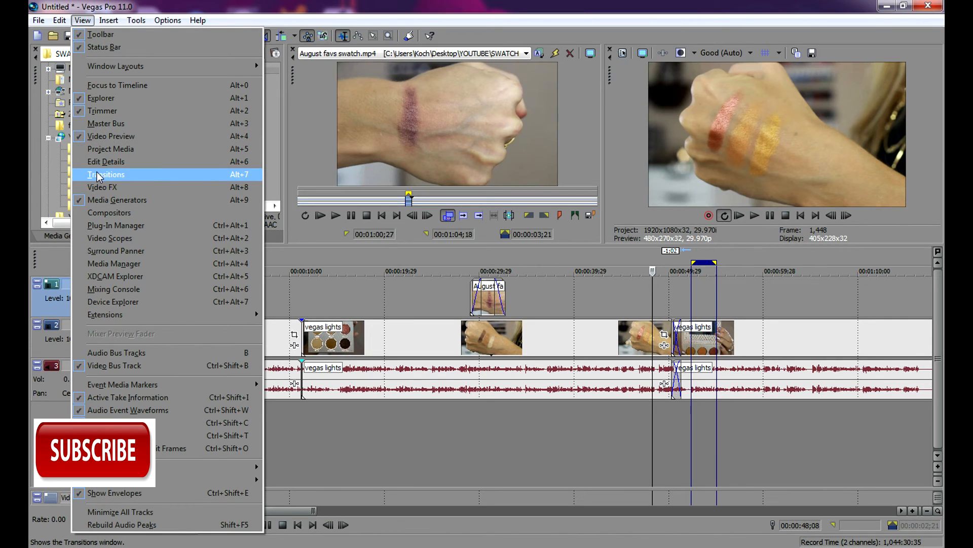
left_click(98, 175)
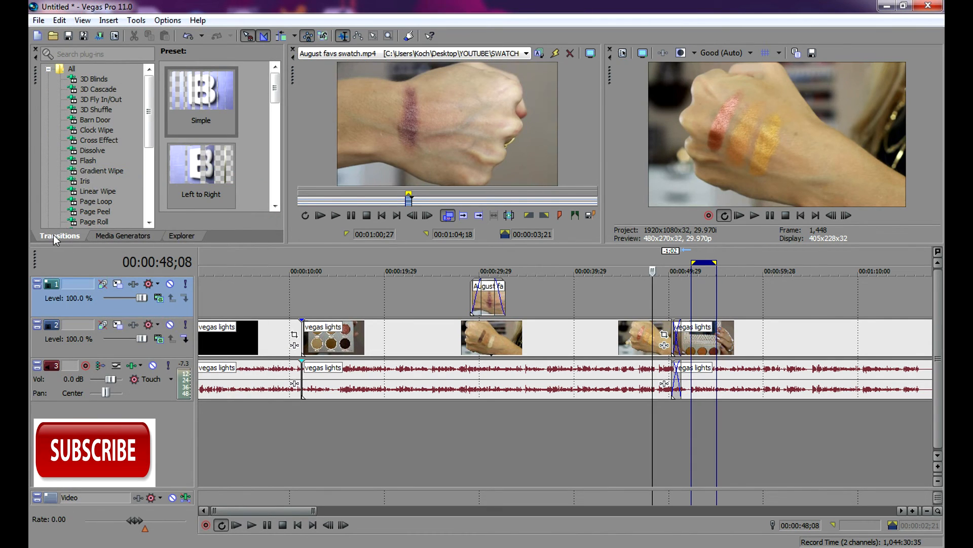
left_click(92, 142)
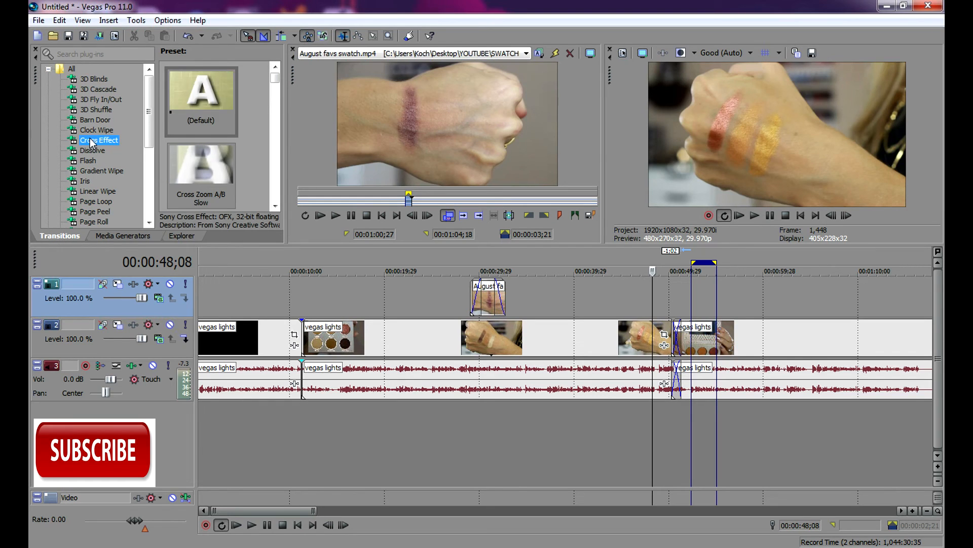
left_click_drag(90, 146, 519, 293)
left_click_drag(678, 340, 678, 342)
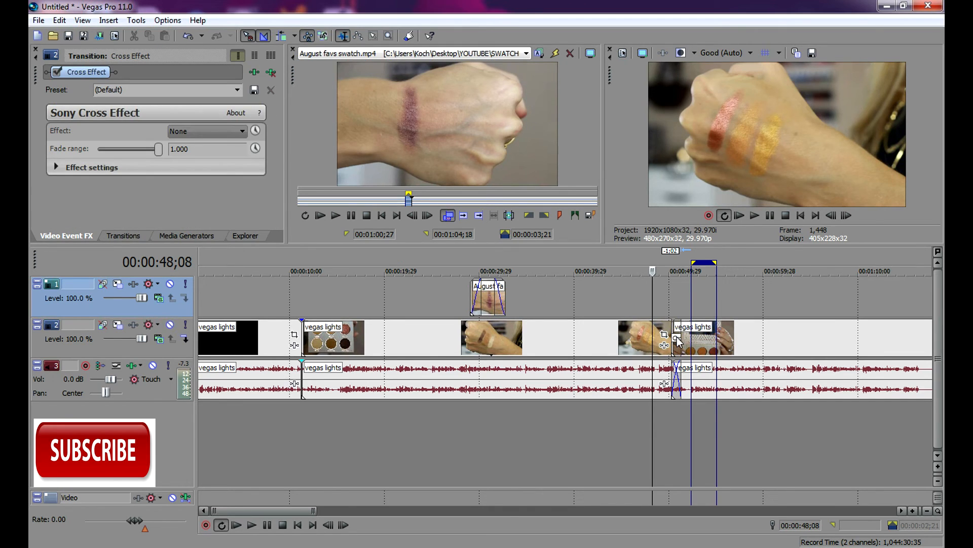
Step: Play back the Cross Effect transition starting from 00:00:49;00
left_click(659, 311)
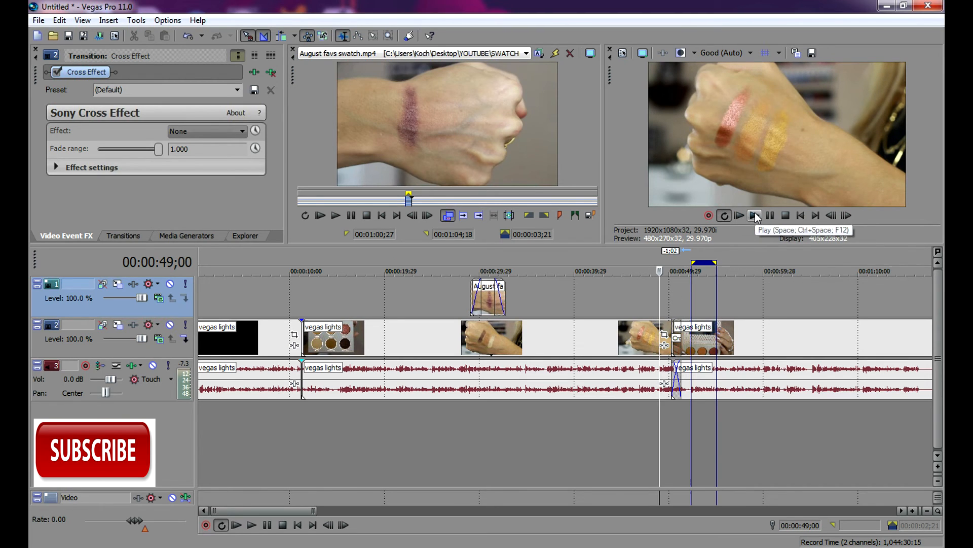
left_click(755, 215)
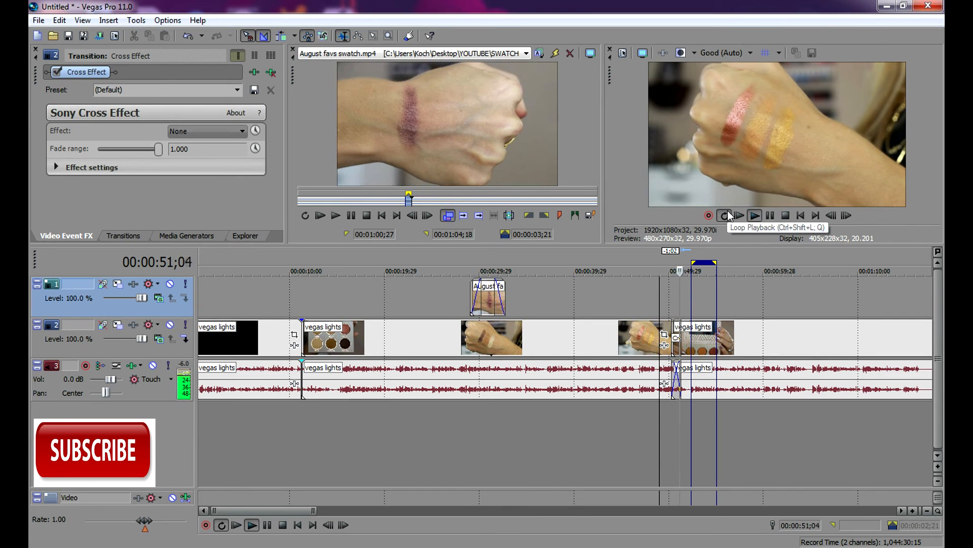
left_click(756, 215)
left_click(761, 216)
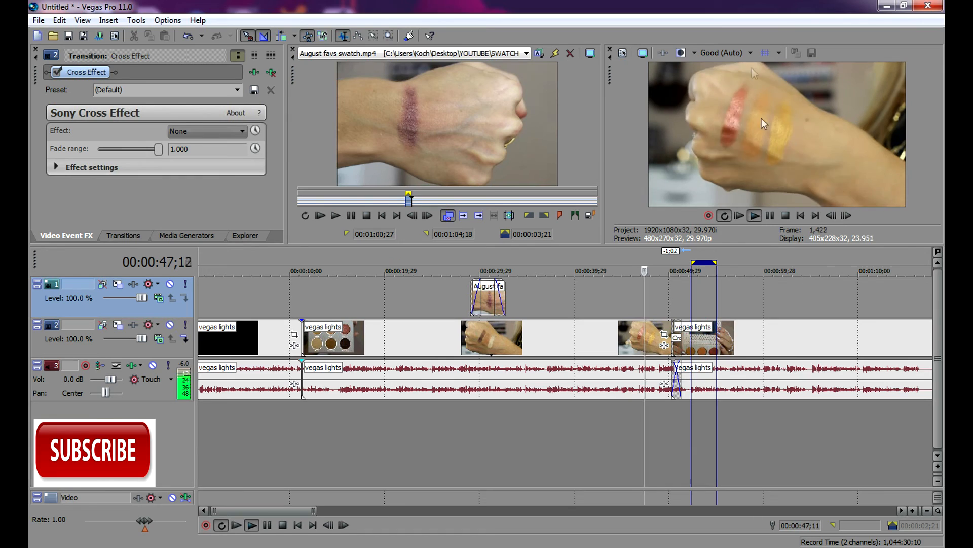
left_click(766, 217)
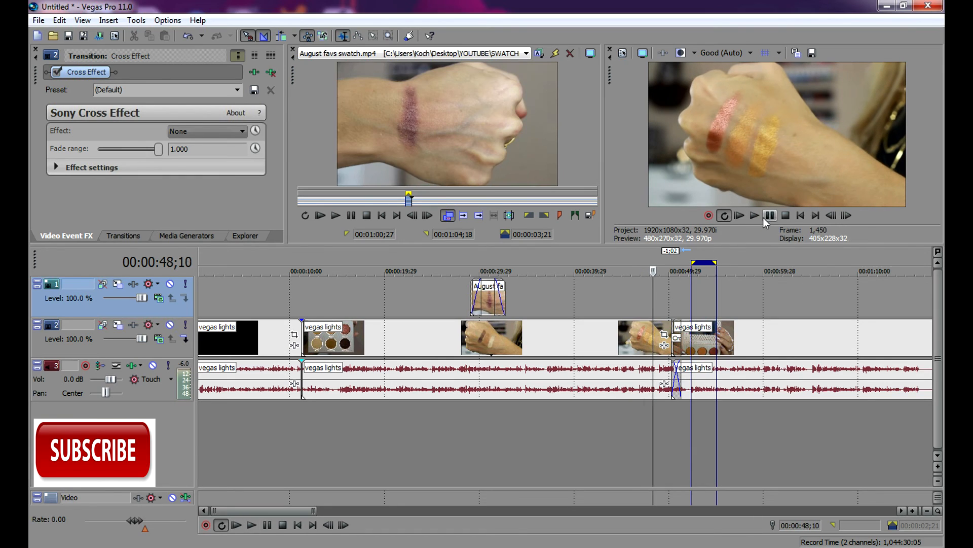
Step: Set the video preview quality to Draft (Full) and make the preview window narrower
left_click(719, 55)
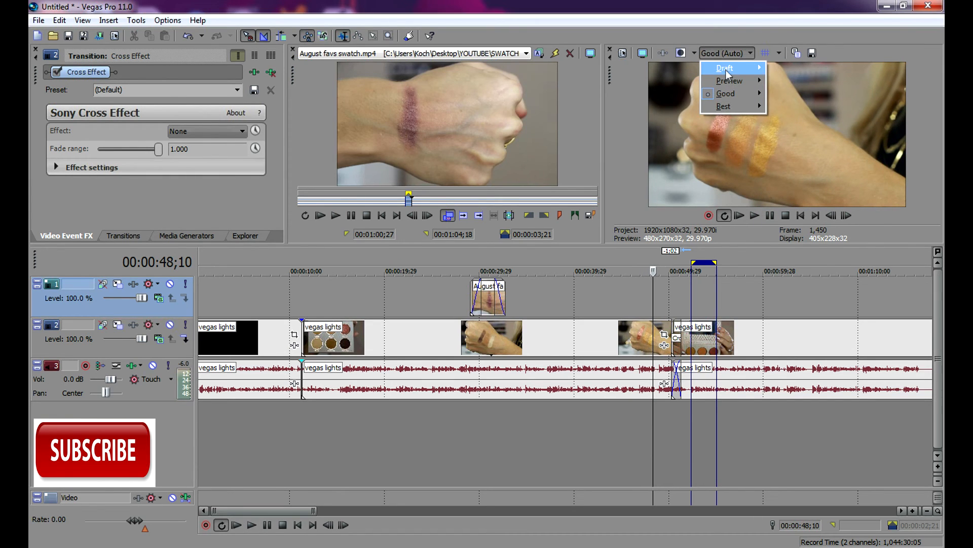
mouse_move(727, 74)
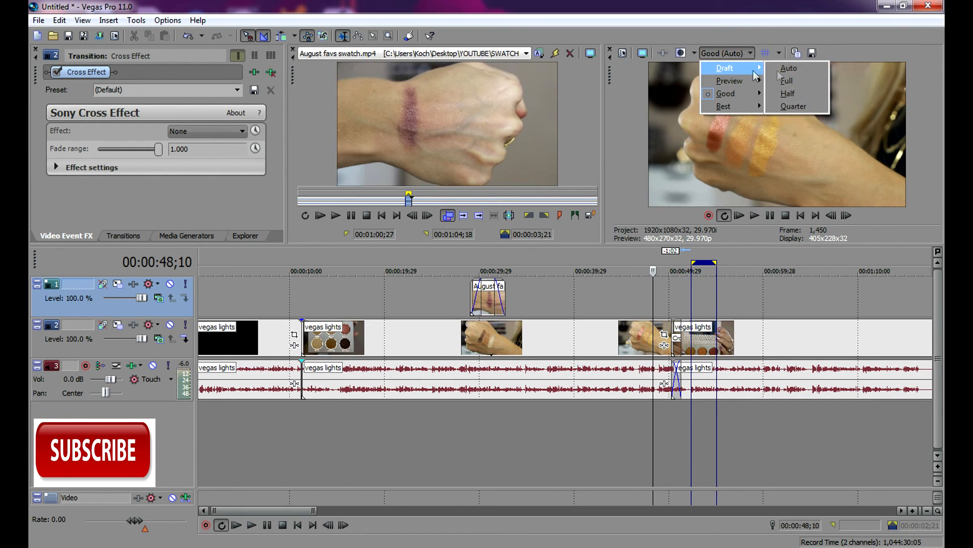
left_click(795, 82)
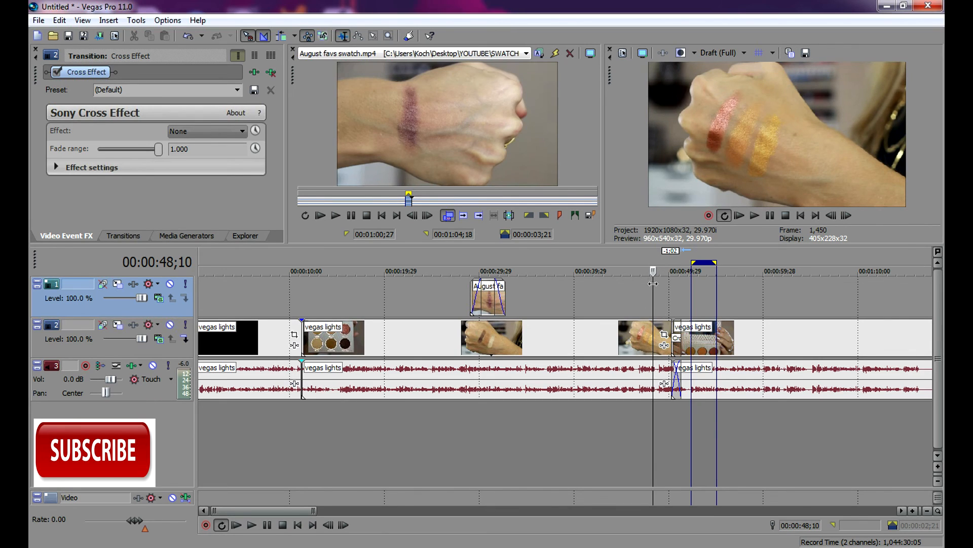
left_click_drag(603, 177, 717, 168)
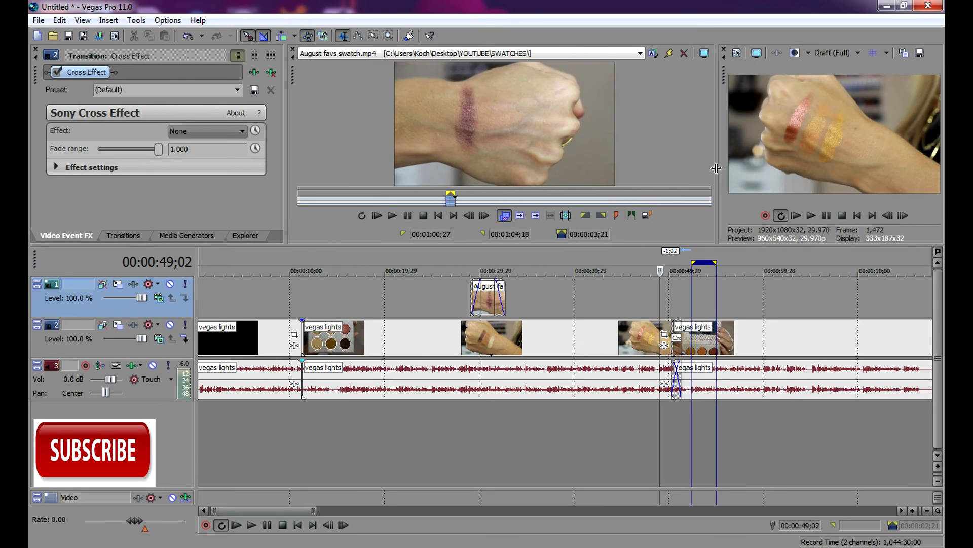
Step: Play back the Cross Effect transition at draft quality, and replay it from 00:00:48;28
left_click(811, 217)
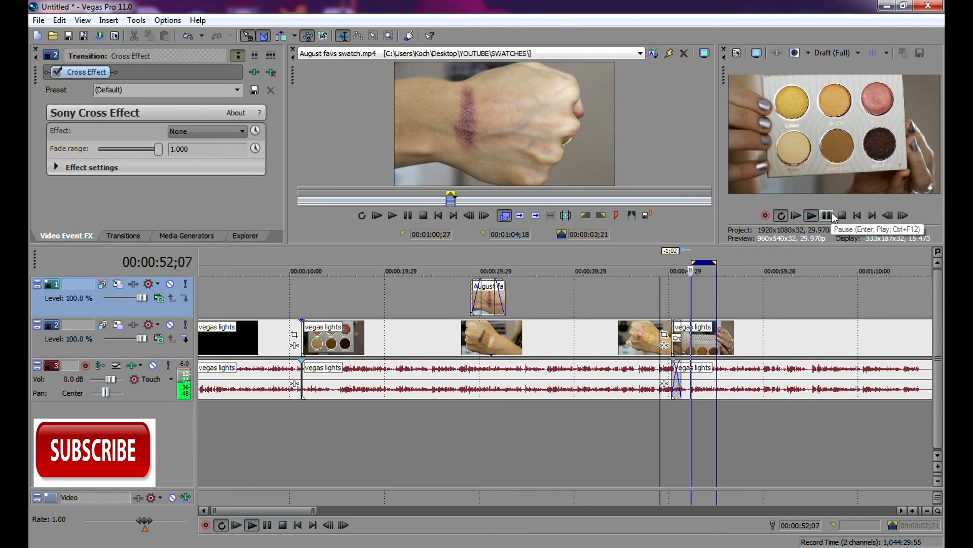
left_click(830, 217)
left_click(661, 300)
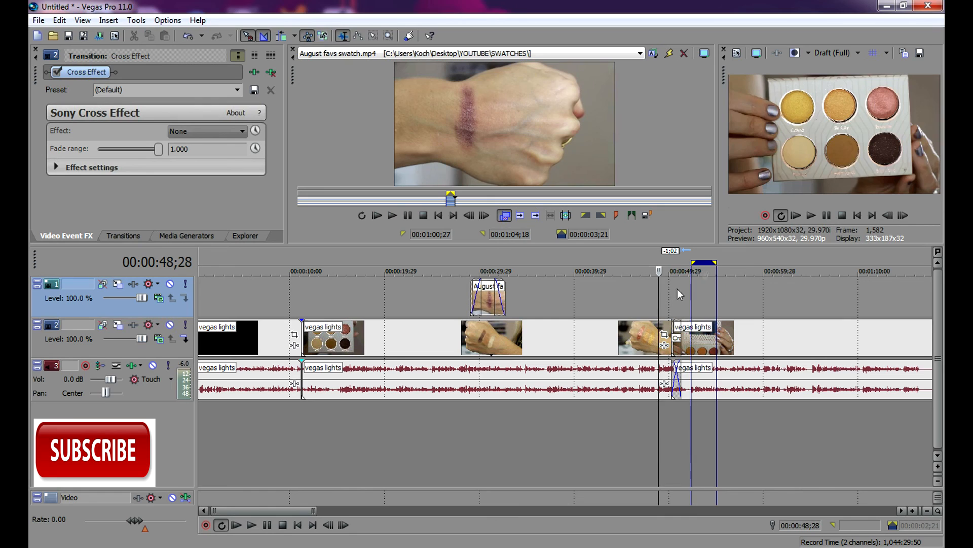
left_click(812, 217)
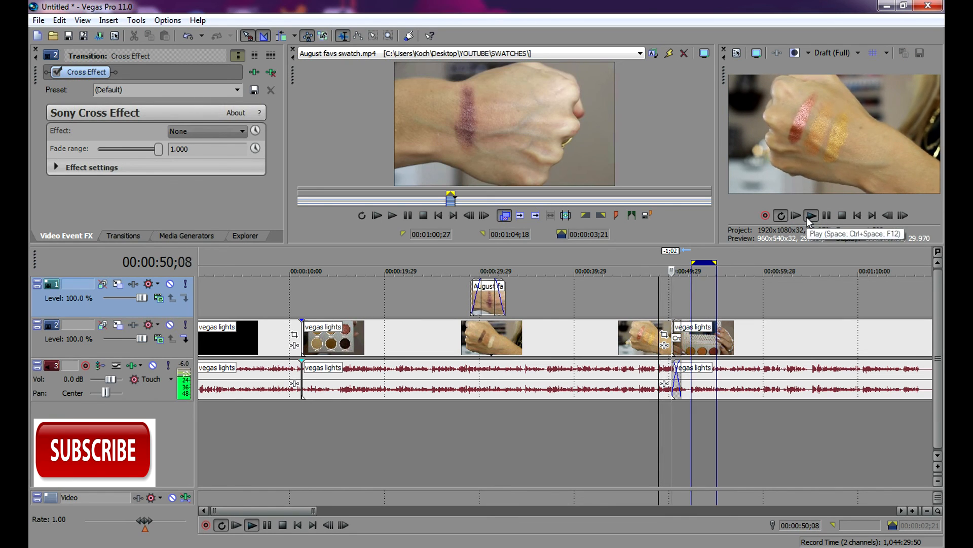
left_click(827, 216)
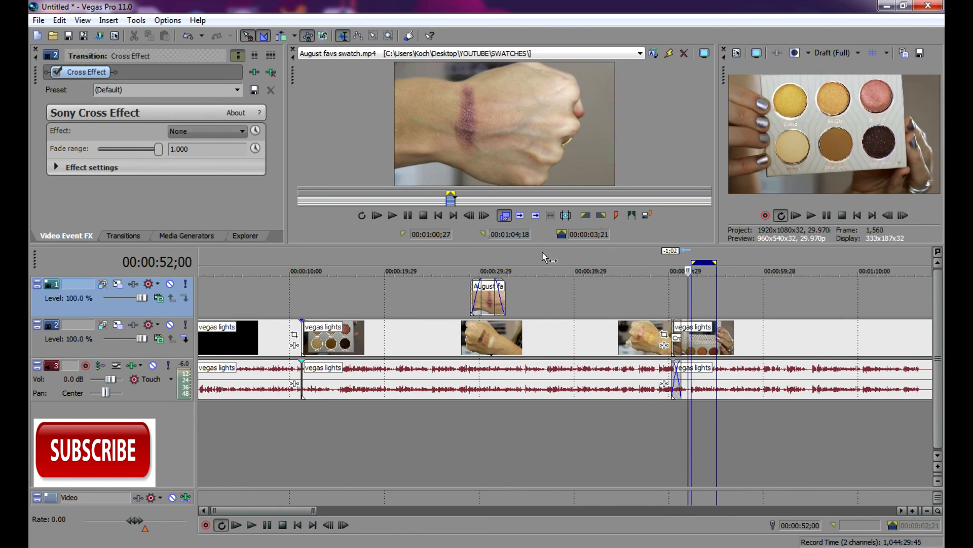
Step: Replace the Cross Effect with the default Linear Wipe transition on the crossfade before the palette clip
left_click(122, 236)
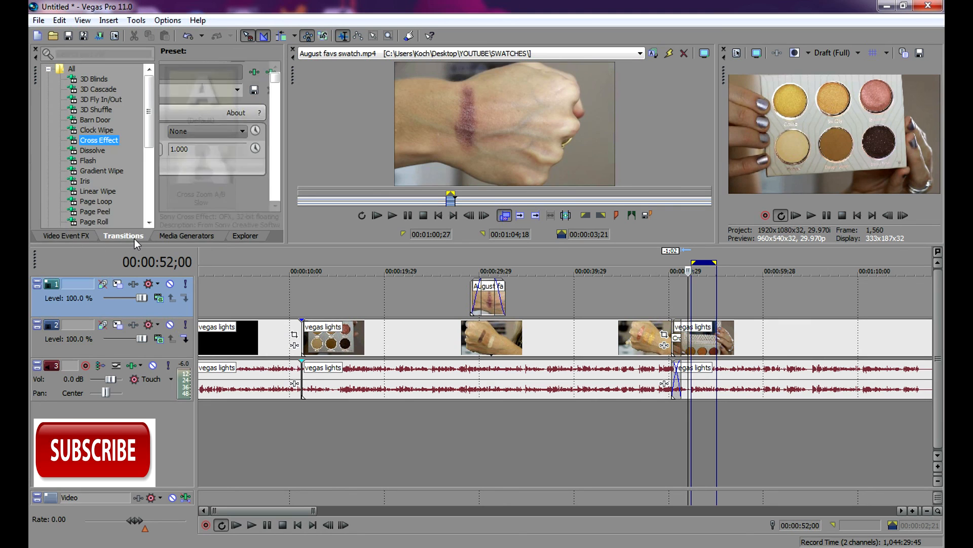
left_click(100, 191)
left_click_drag(100, 192, 679, 348)
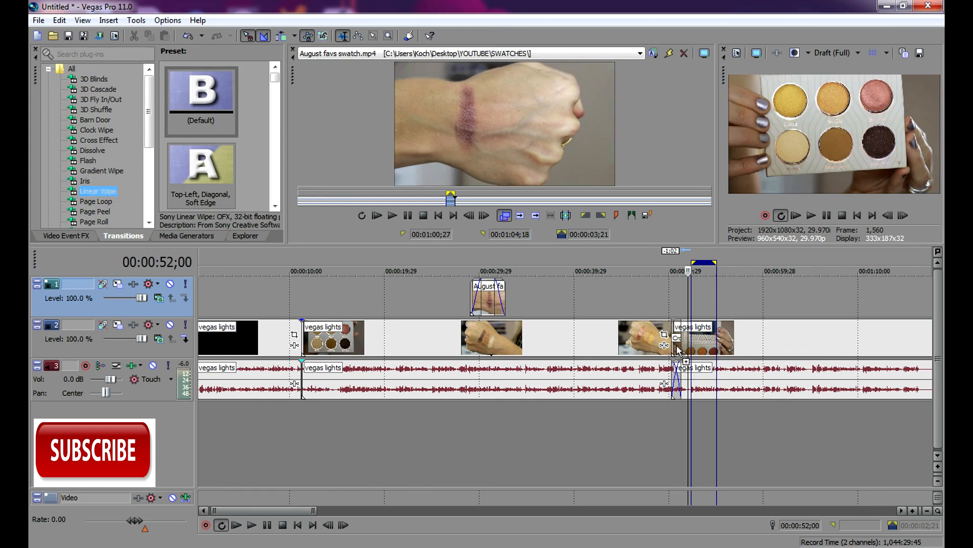
Step: Play back the Linear Wipe transition from 00:00:49;14
left_click(664, 302)
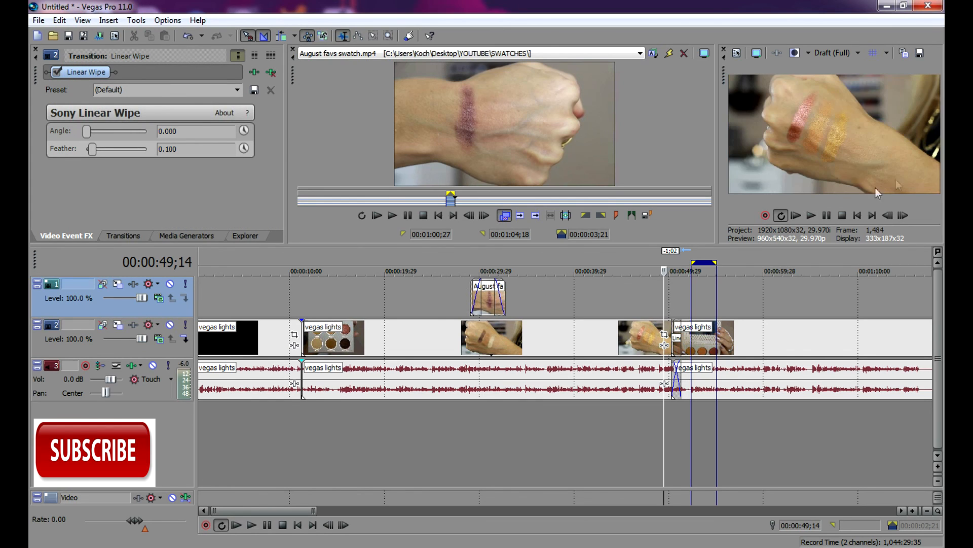
left_click(812, 215)
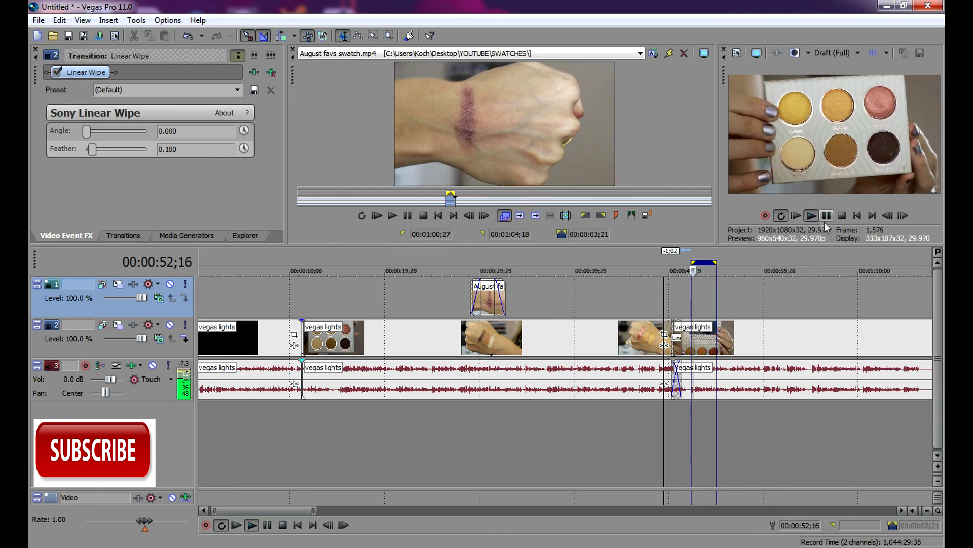
left_click(827, 217)
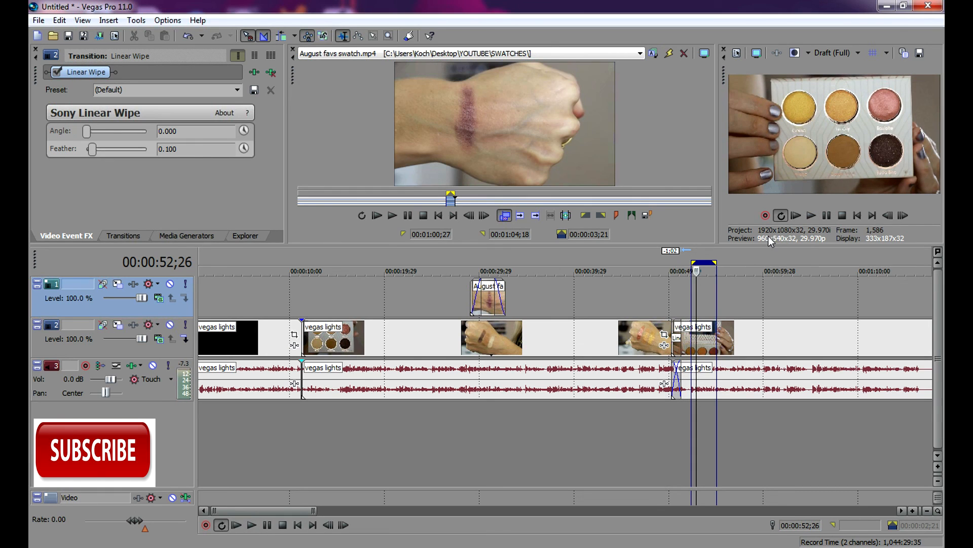
left_click_drag(318, 509, 538, 509)
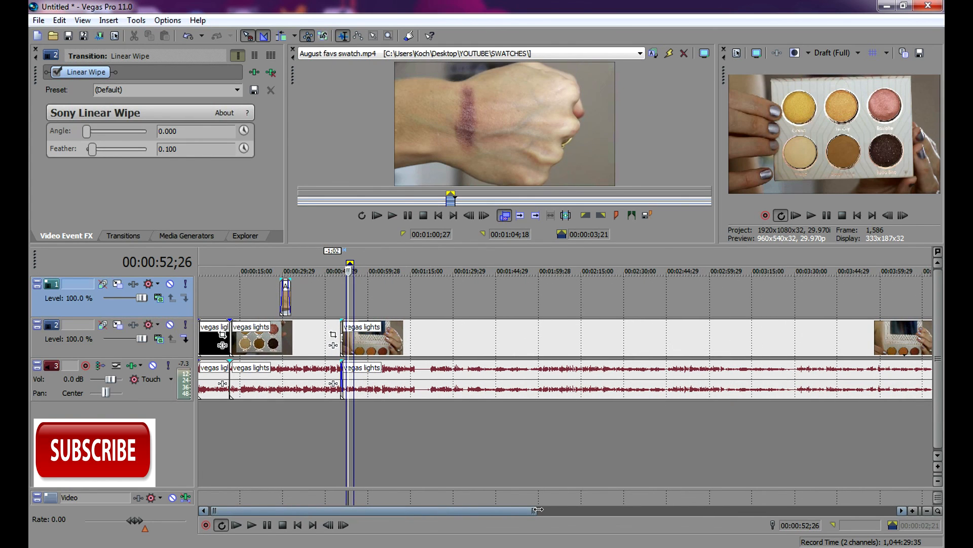
left_click_drag(537, 510, 537, 509)
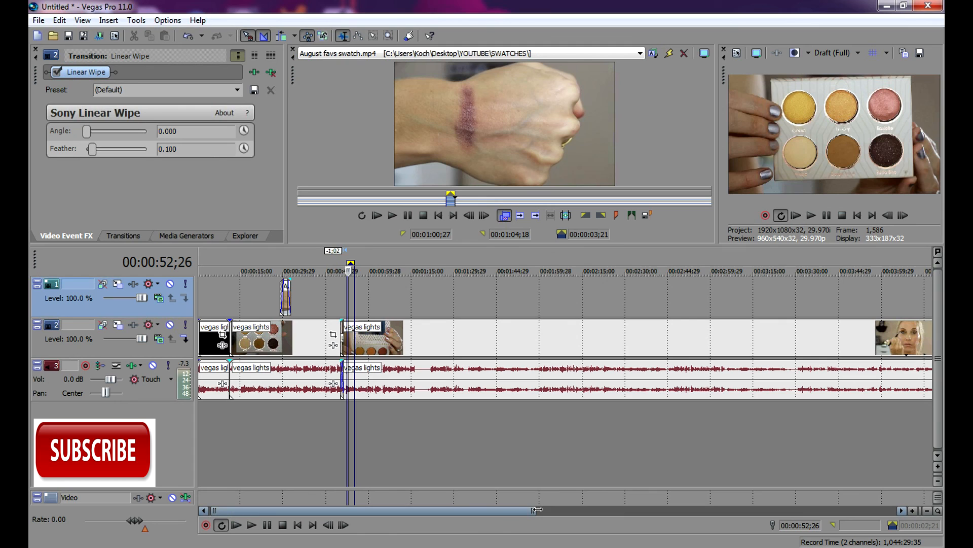
left_click_drag(474, 515, 436, 494)
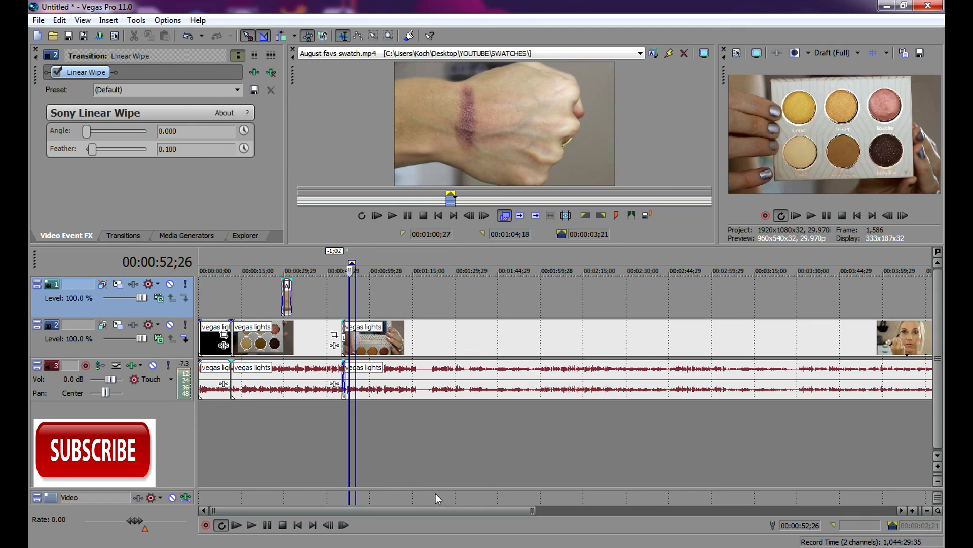
left_click_drag(533, 511, 320, 509)
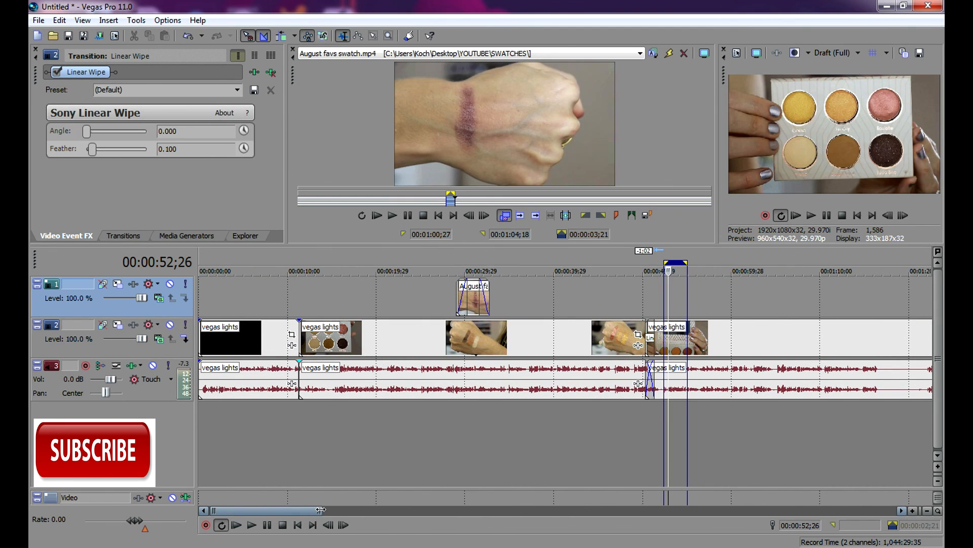